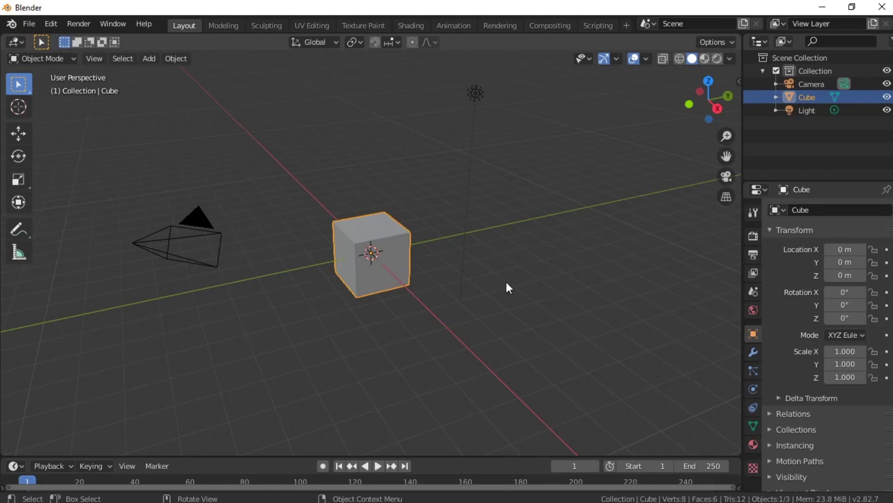
Delete the default camera, cube and light from the scene
left_click_drag(581, 337, 130, 90)
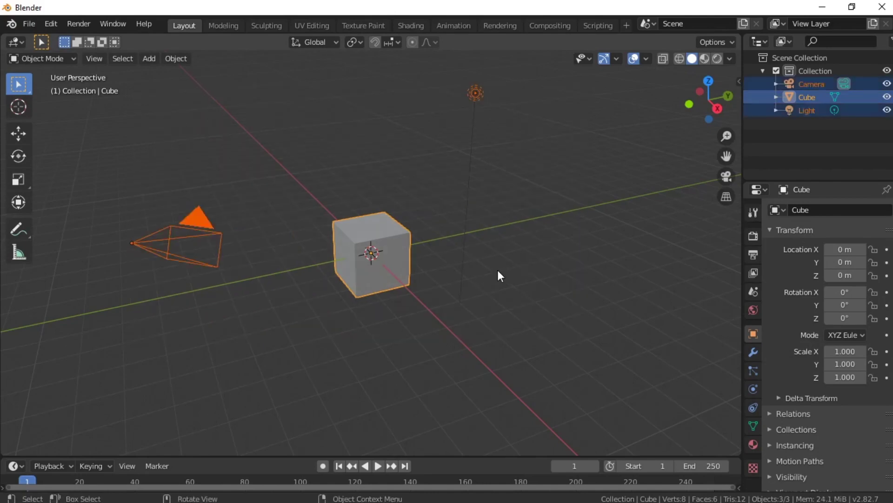
key("x")
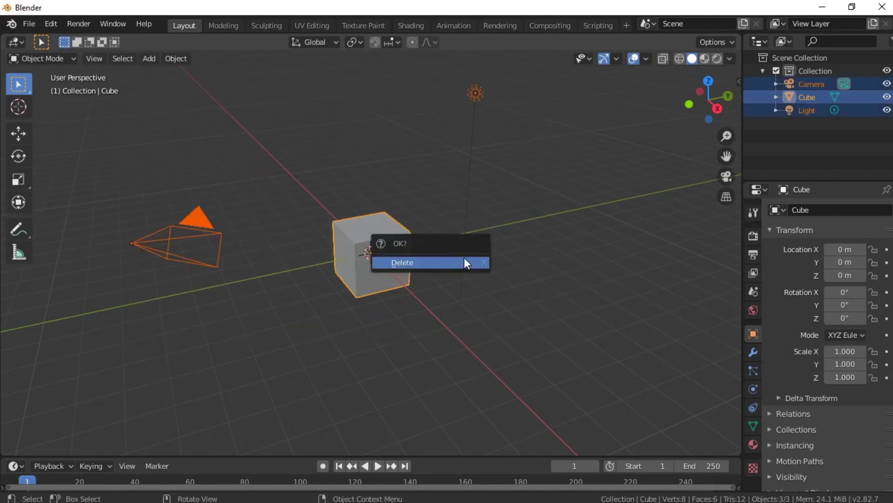
left_click(439, 259)
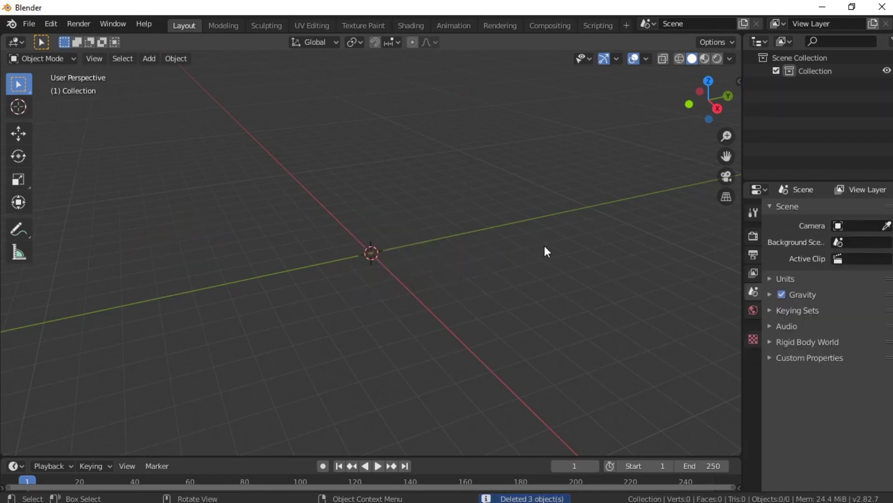
Add a UV sphere mesh at the world origin
key("shift")
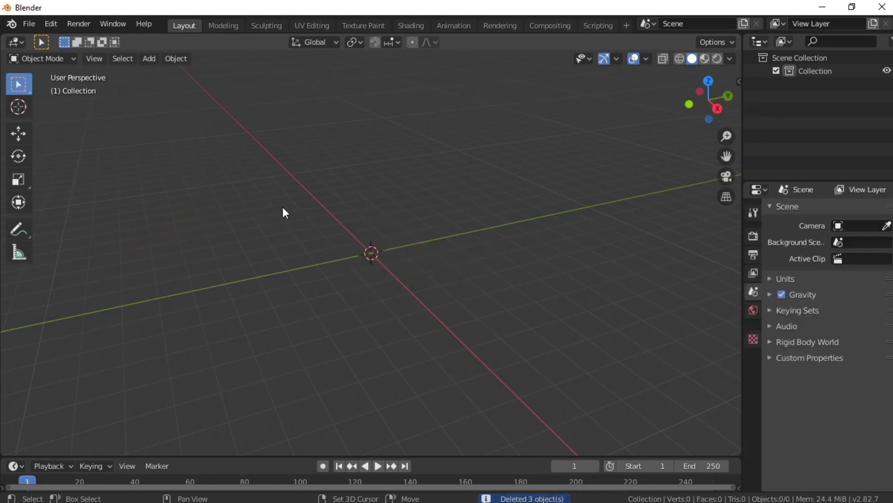
key("shift+a")
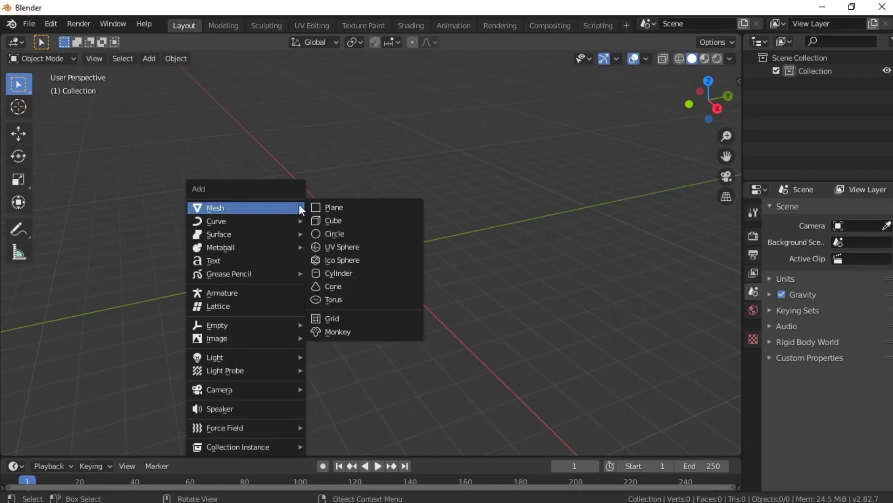
left_click(351, 244)
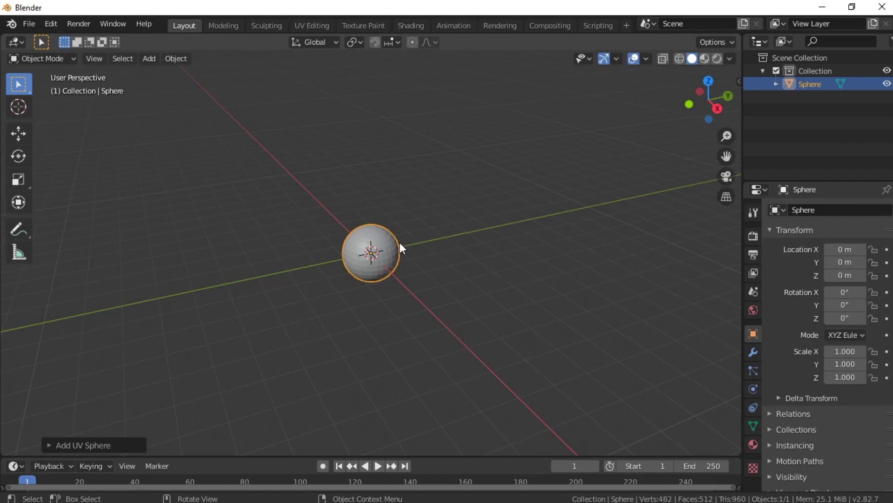
Scale the sphere uniformly by a factor of 10 and shade it smooth
key("s")
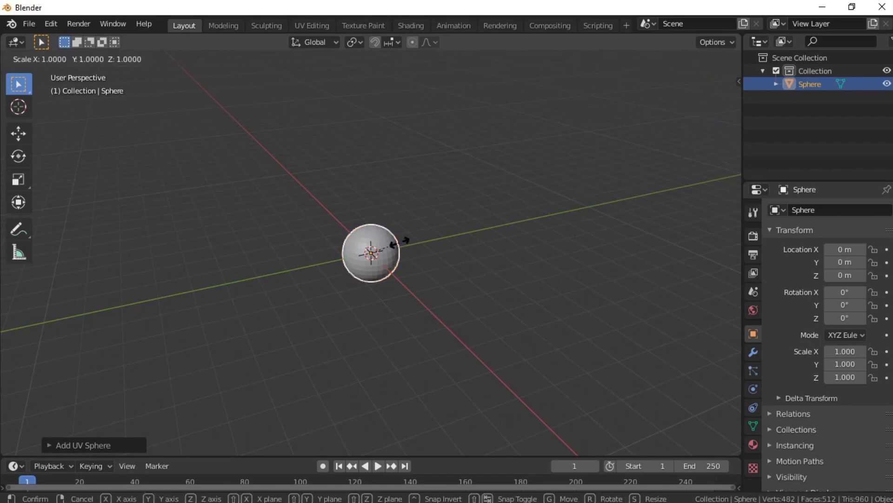
type("10")
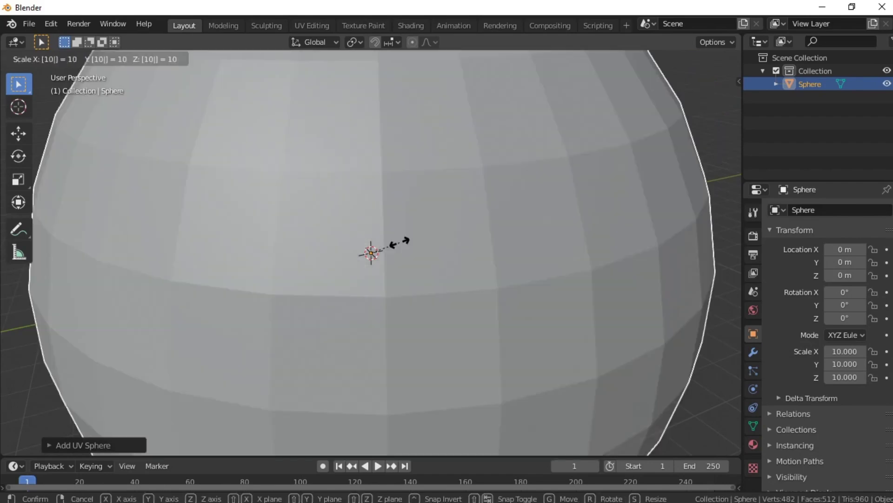
key("Return")
scroll(404, 241, "down", 3)
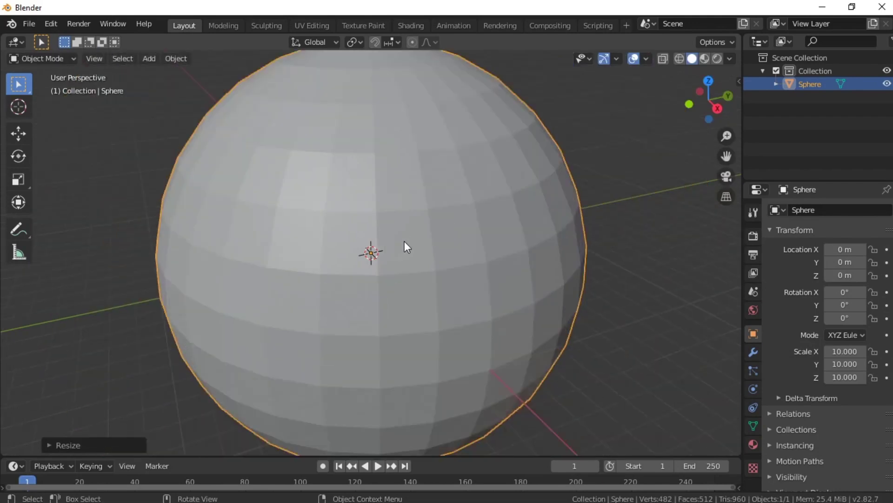
scroll(409, 237, "down", 2)
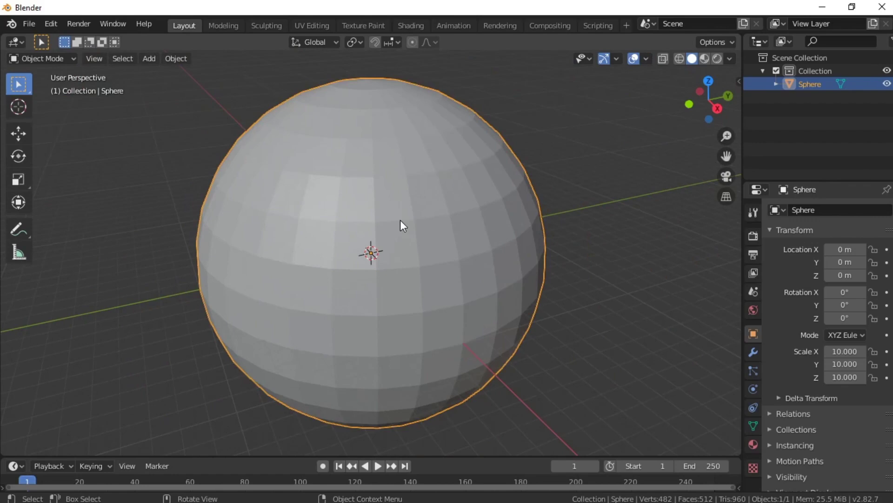
right_click(400, 220)
left_click(401, 221)
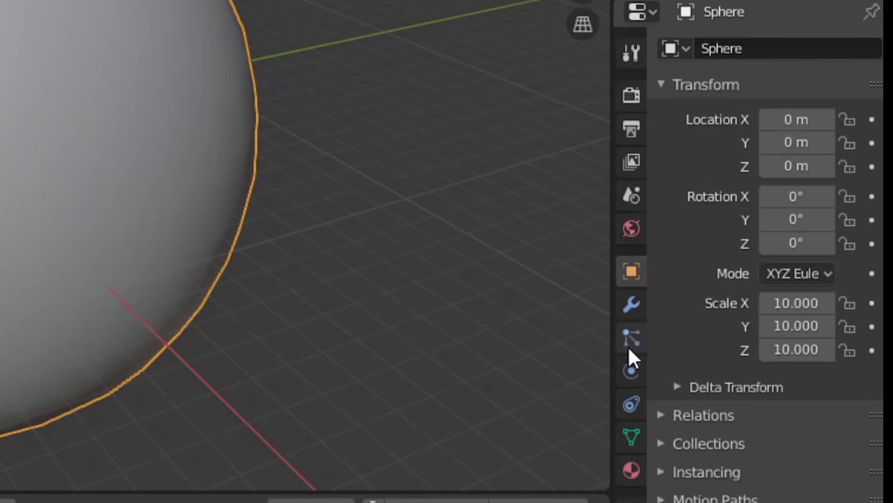
Add a Subdivision Surface modifier to the sphere with Render and Viewport subdivisions both set to 4
left_click(637, 303)
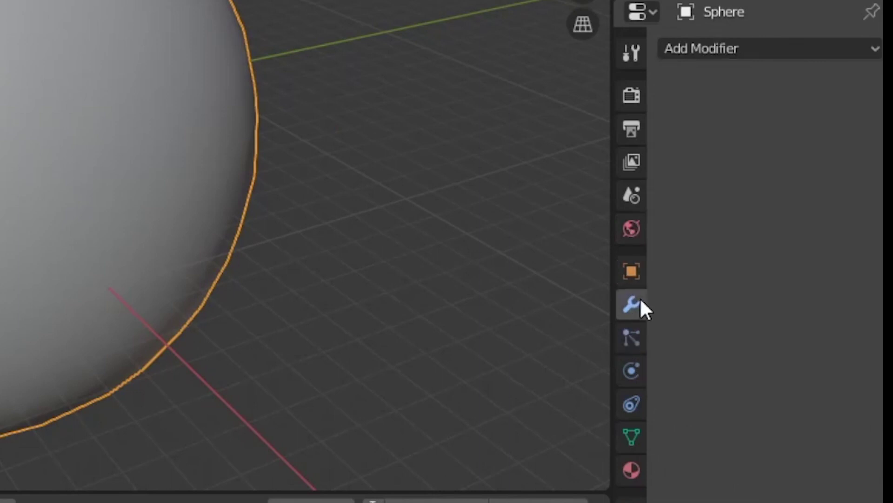
left_click(763, 48)
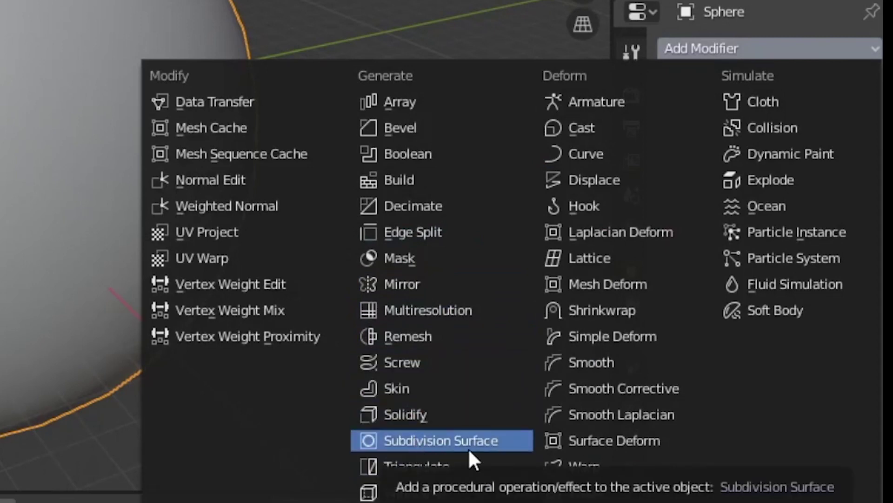
left_click(429, 436)
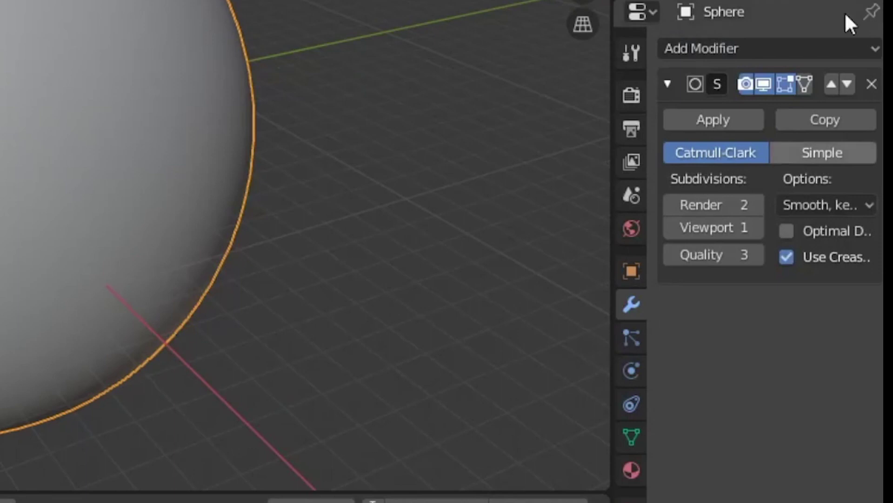
left_click(758, 204)
left_click(757, 205)
left_click(759, 232)
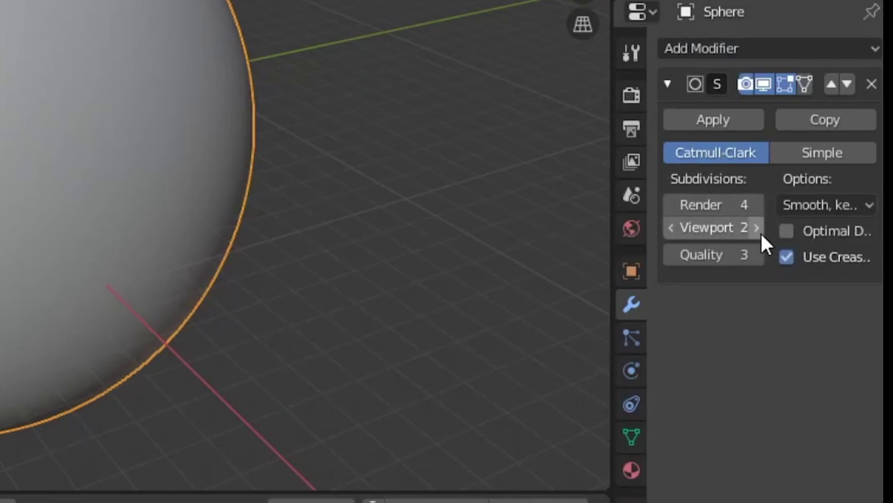
left_click(758, 232)
left_click(759, 232)
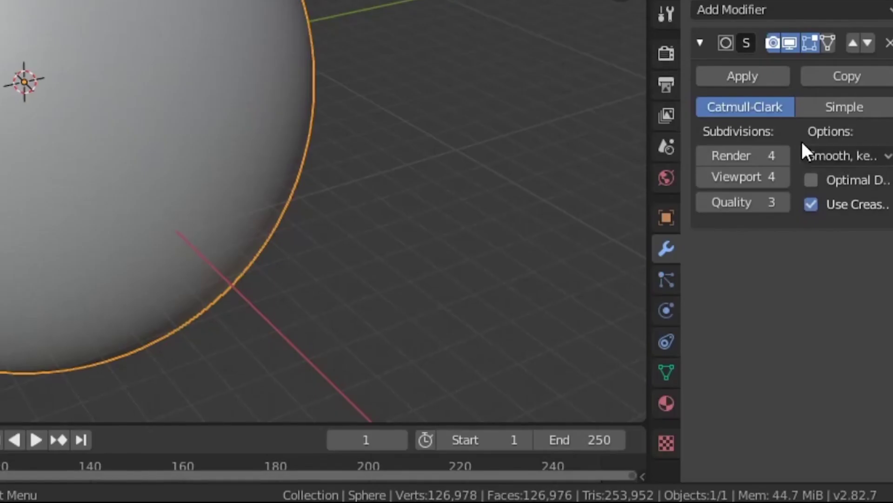
Create a new material on the sphere and rename the sphere object Earth
left_click(666, 397)
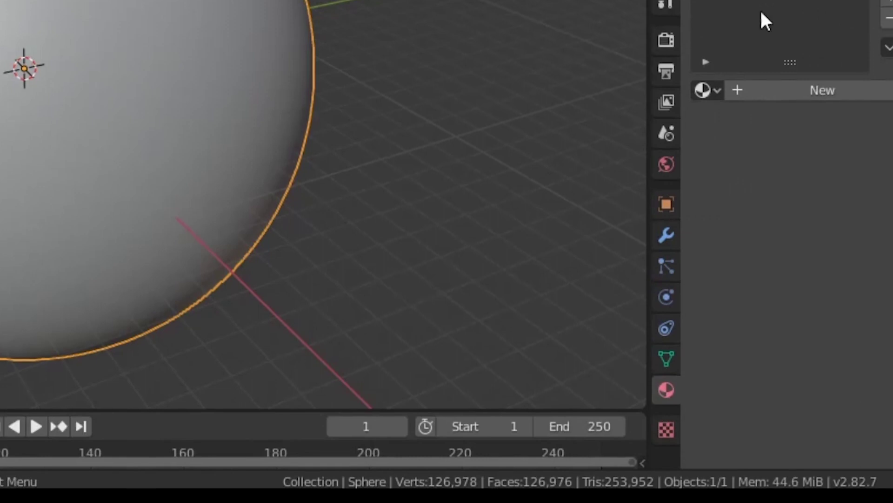
left_click(773, 84)
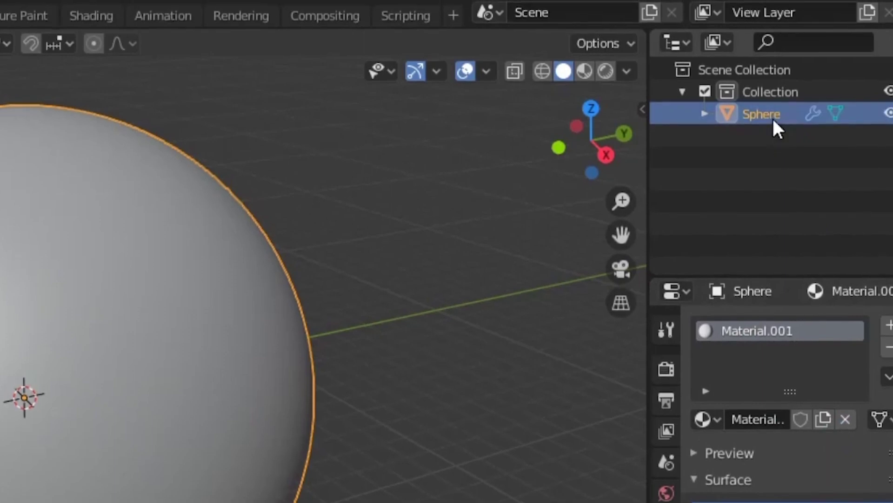
double_click(773, 13)
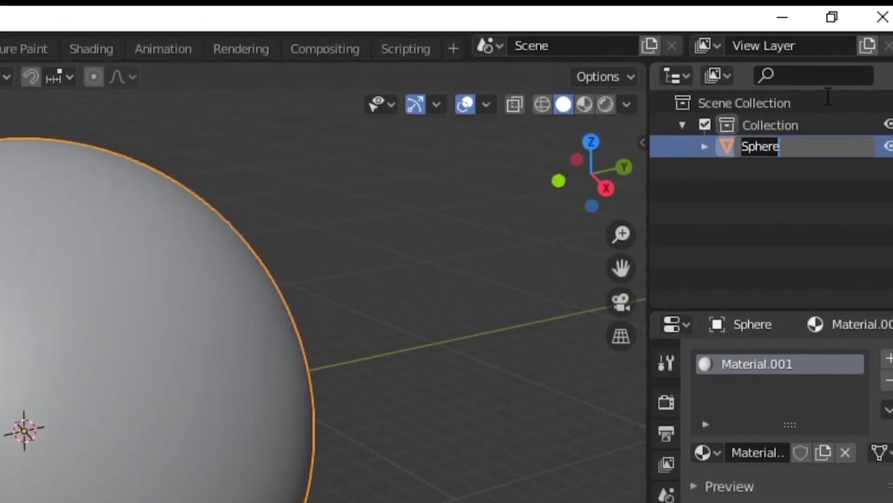
type("Earth")
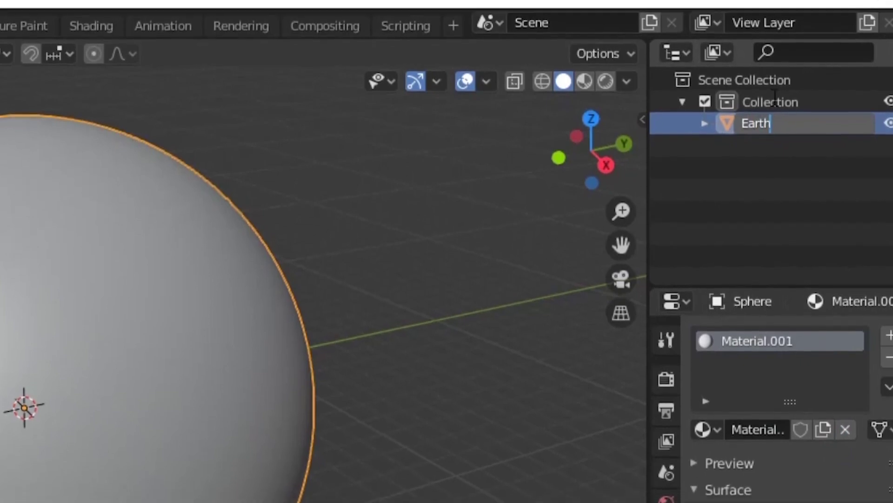
key("Return")
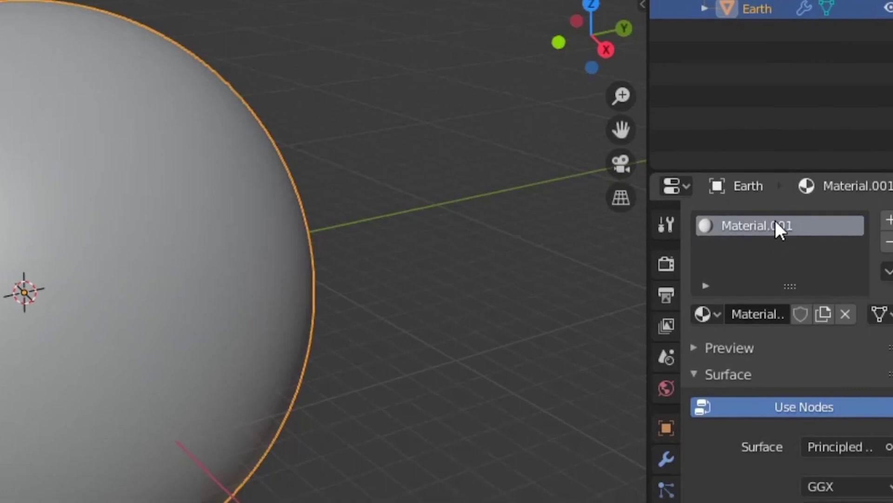
Rename the sphere's new material Earth
double_click(773, 266)
type("Eart")
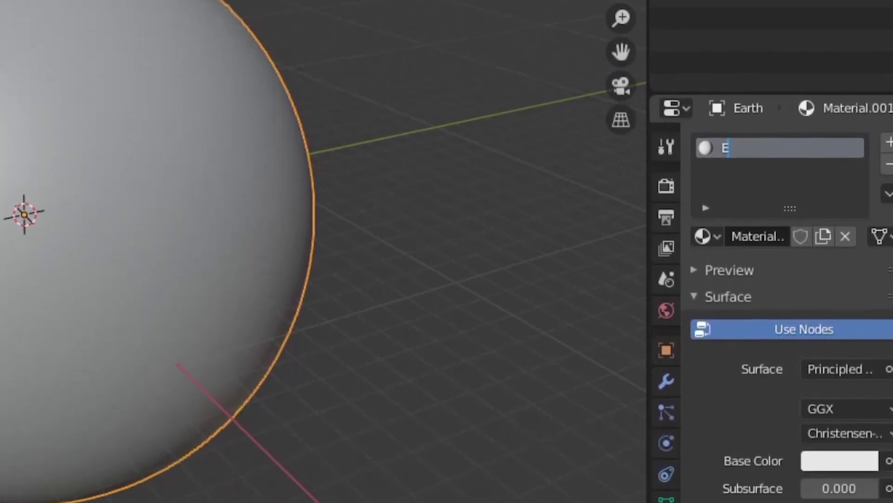
type("h")
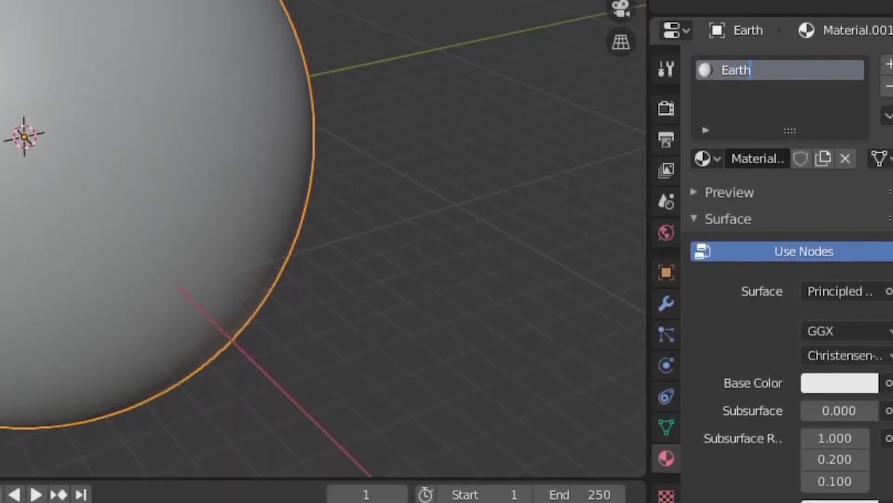
key("Return")
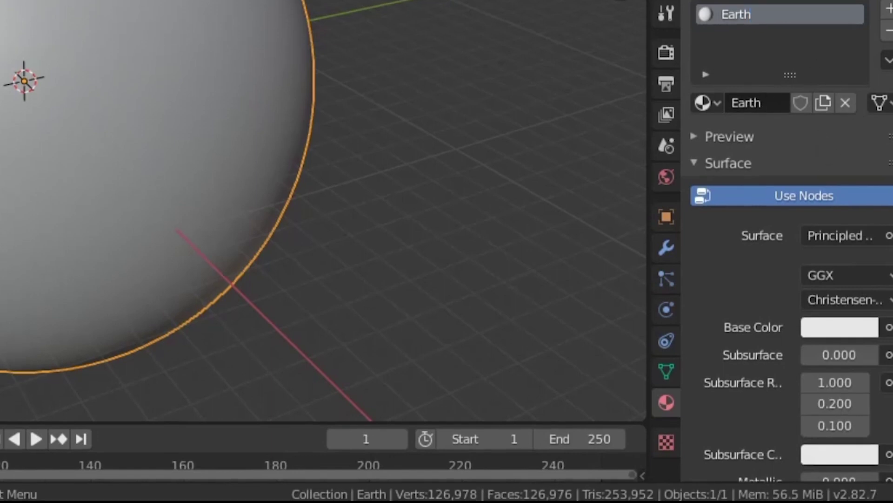
Assign an Image Texture to the Earth material's Base Color and load the Earth map image (8081_eart…) from the E: drive
scroll(861, 100, "down", 2)
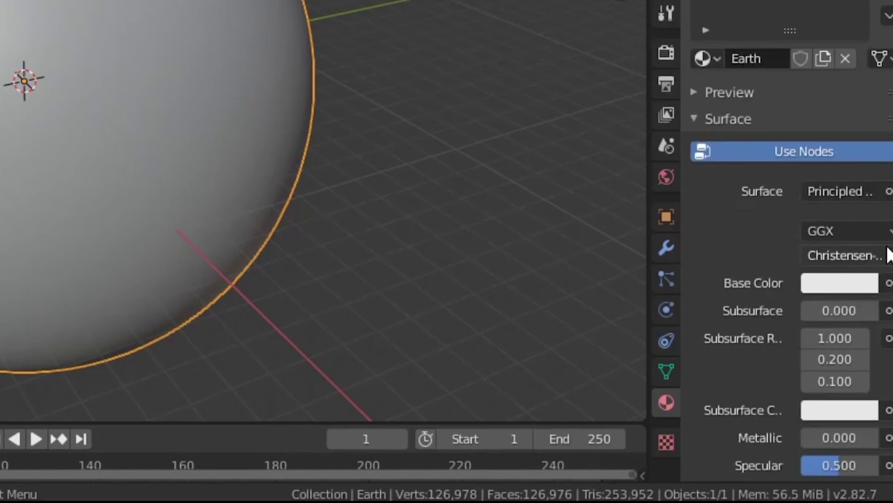
scroll(889, 255, "down", 2)
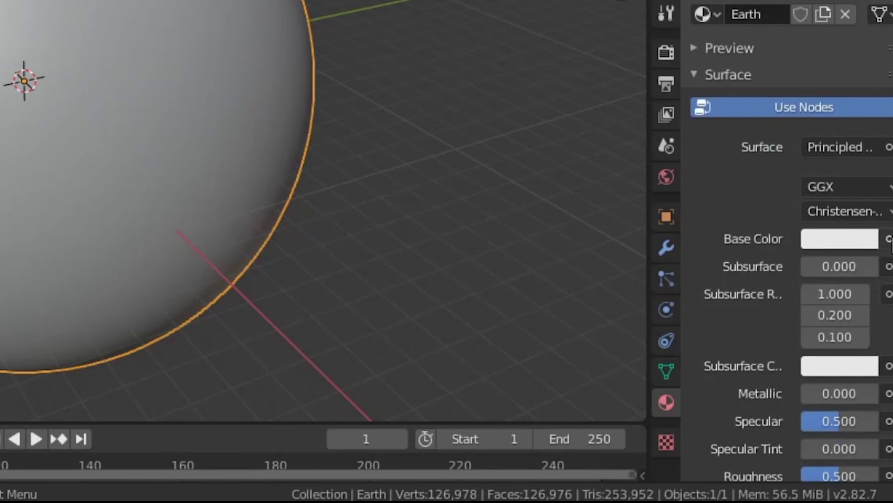
left_click(889, 238)
left_click(888, 239)
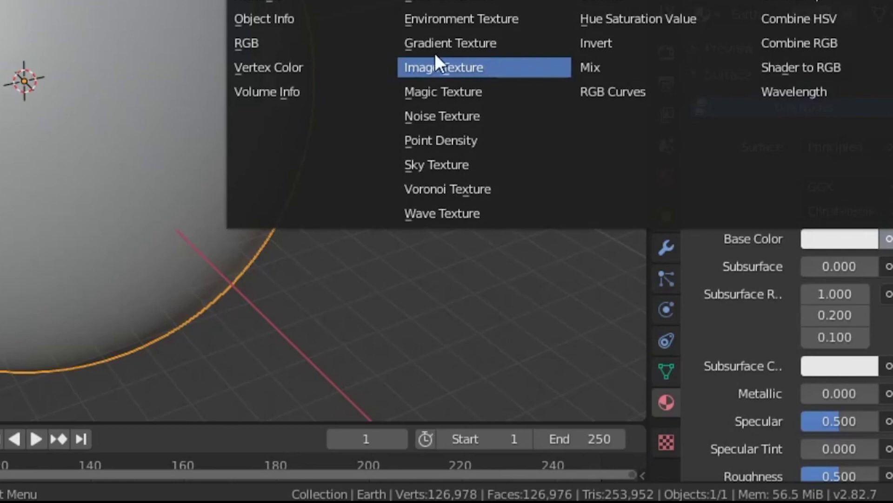
left_click(463, 69)
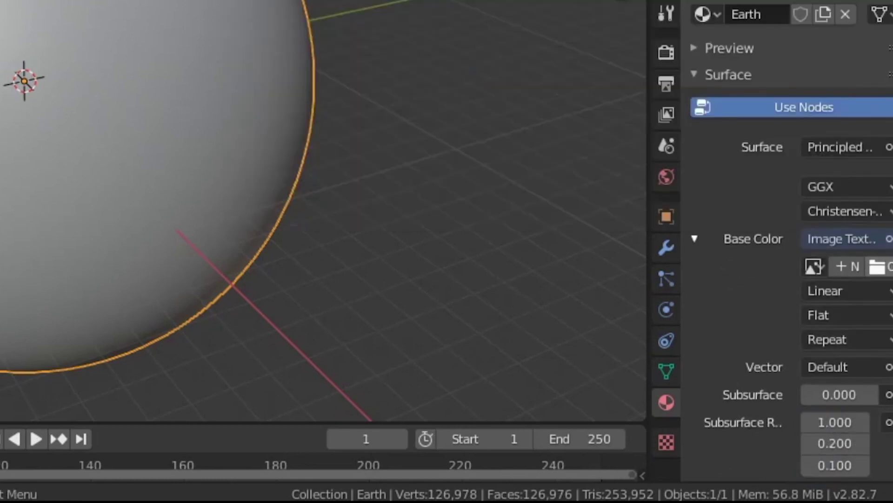
left_click(878, 268)
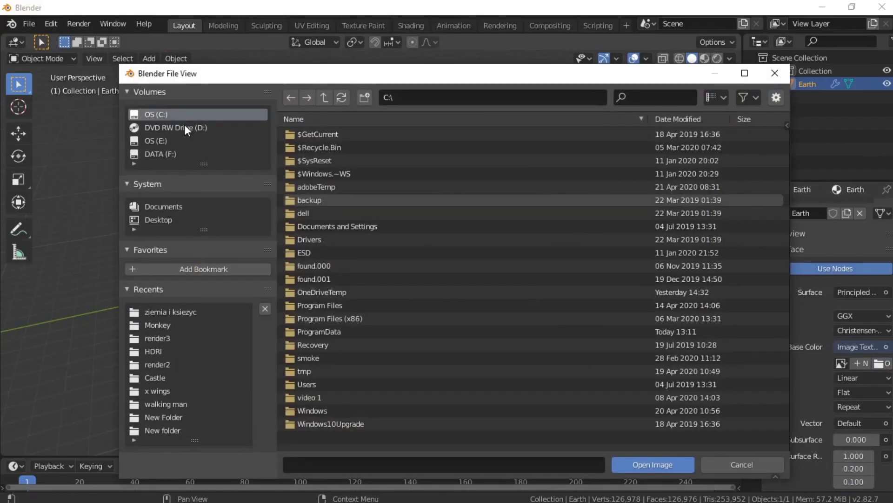
left_click(154, 140)
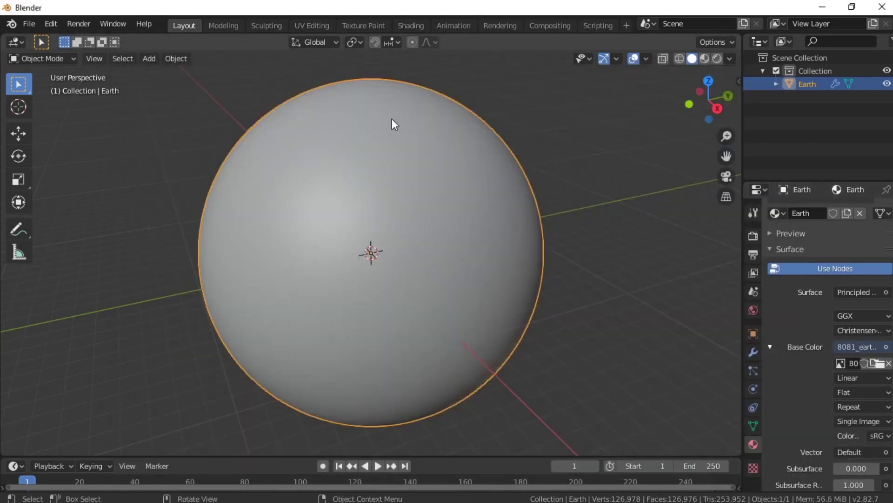
Check the textured globe in Rendered shading and switch the viewport to Material Preview
left_click(717, 58)
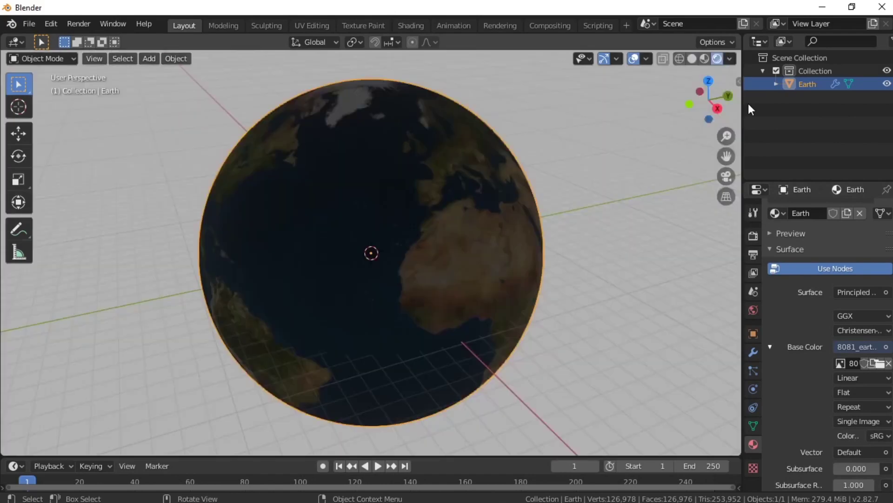
left_click(704, 59)
scroll(351, 276, "down", 3)
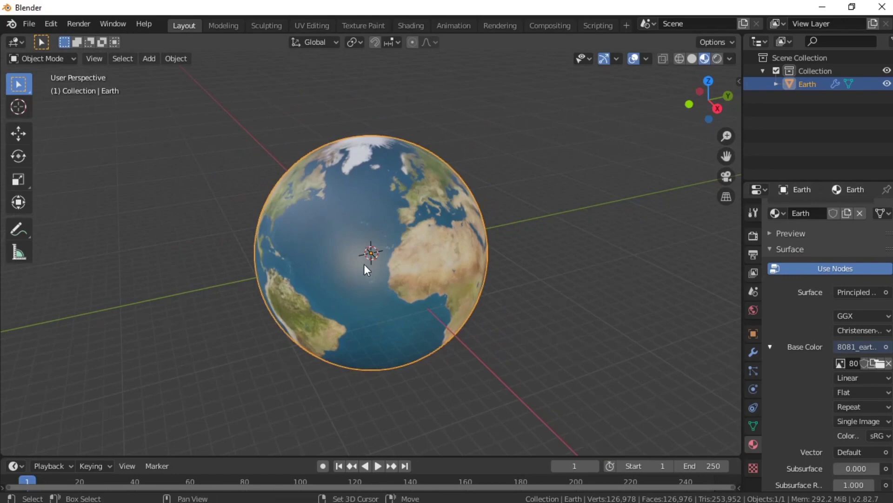
Add a Sun light to the scene at the world origin
key("shift+a")
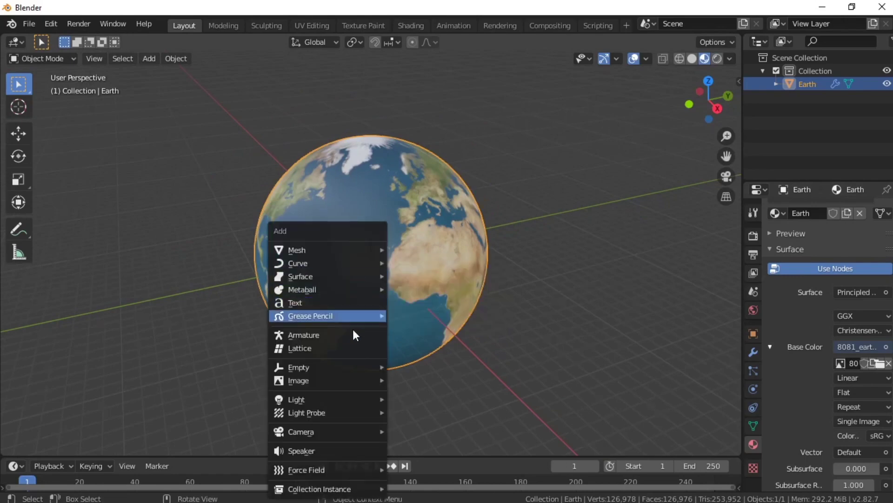
mouse_move(360, 398)
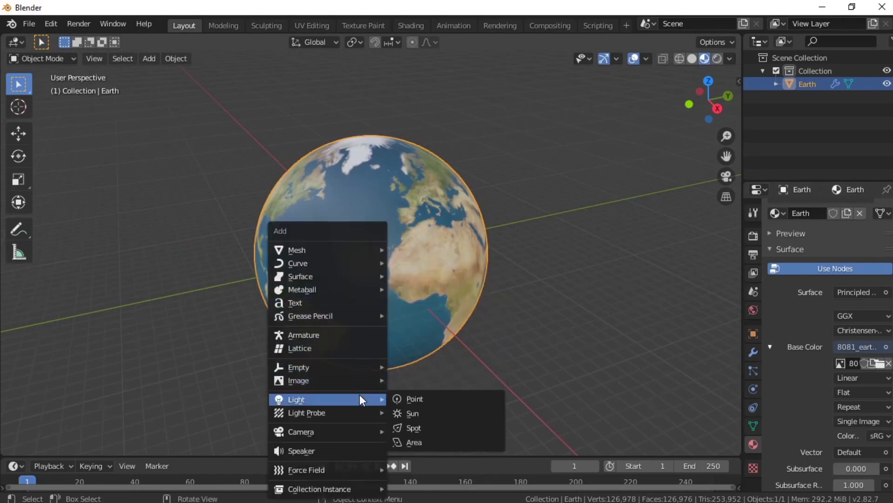
left_click(446, 412)
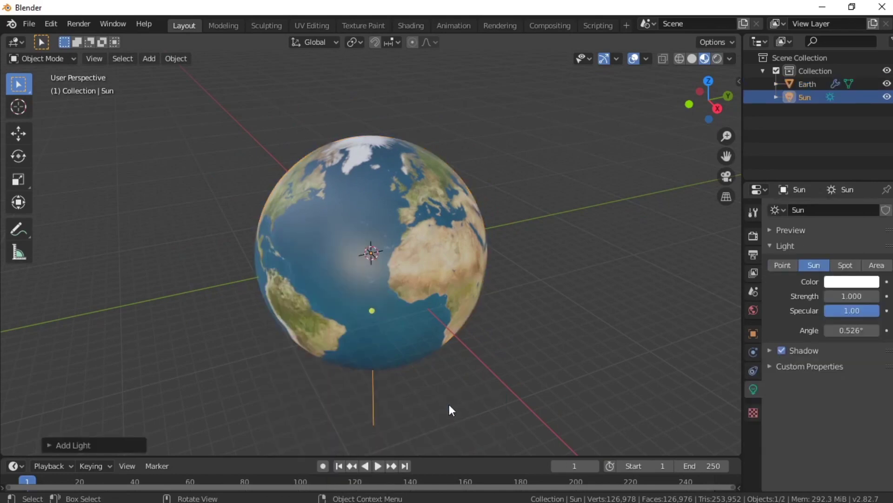
Move the Sun light straight up about 15.6 m along the Z axis, above the globe
key("g")
key("z")
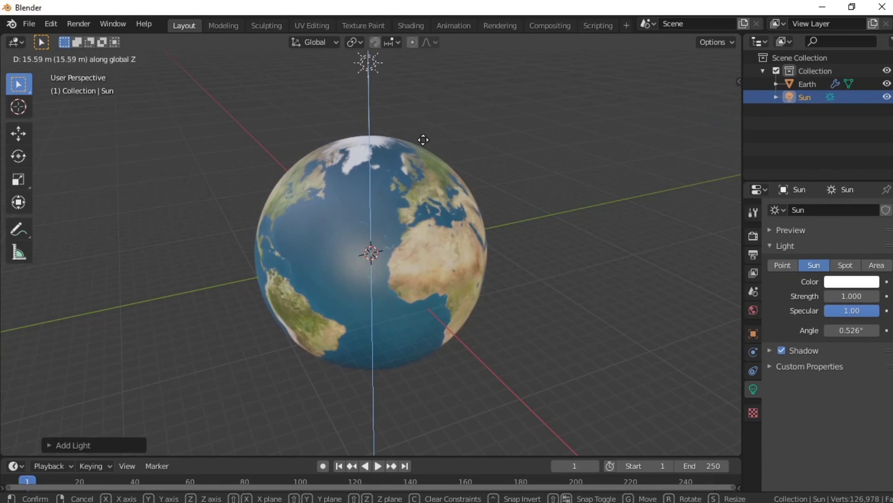
left_click(424, 140)
Re-aim the Sun light so it shines sideways across the globe toward the negative Y side
mouse_move(371, 132)
left_mouse_down()
mouse_move(331, 131)
mouse_move(367, 131)
left_mouse_up()
middle_click_drag(387, 143, 324, 185)
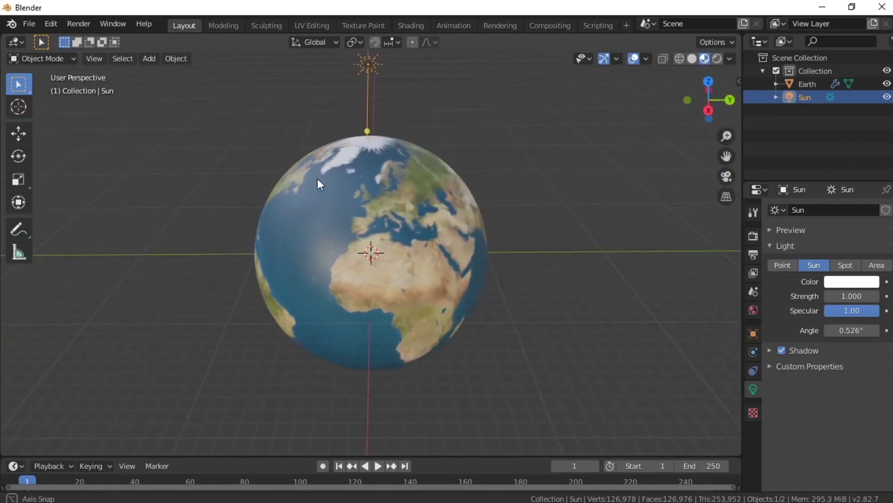
scroll(324, 167, "up", 1)
mouse_move(367, 87)
left_mouse_down()
mouse_move(333, 96)
mouse_move(301, 90)
mouse_move(276, 74)
mouse_move(277, 52)
left_mouse_up()
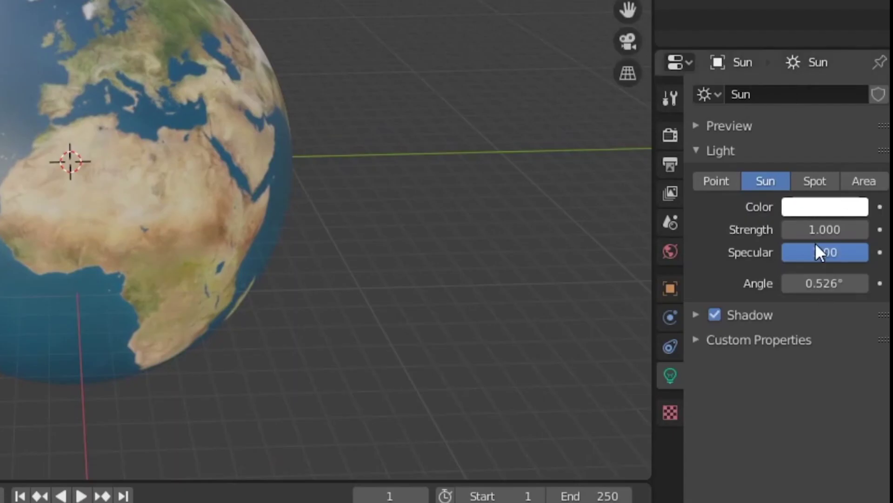
Set the Sun light's strength to 8 and switch the viewport to Rendered shading
left_click(851, 297)
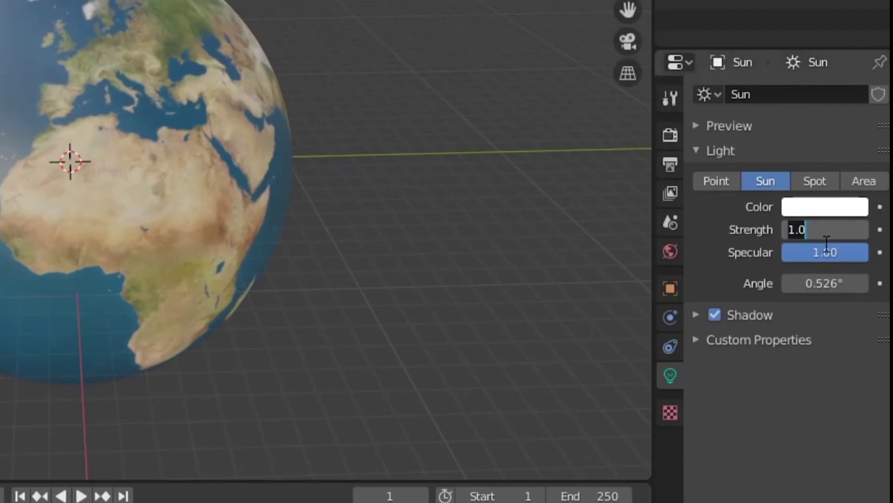
type("8")
key("Return")
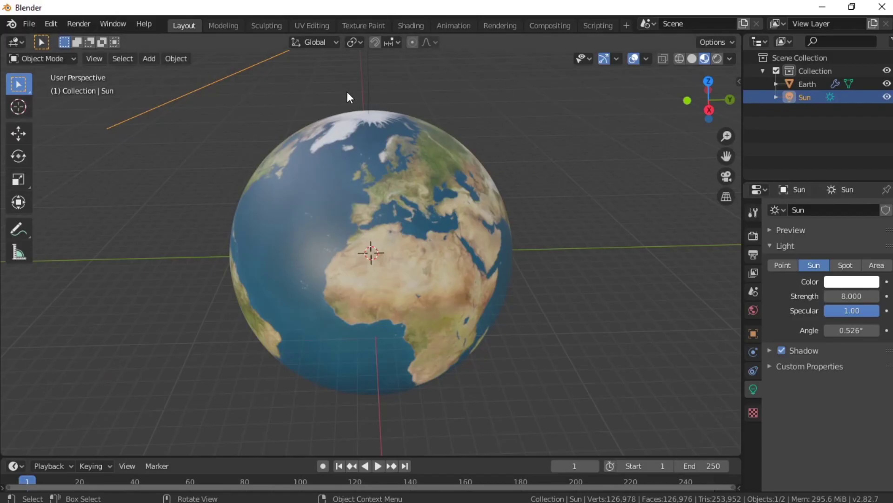
left_click(722, 55)
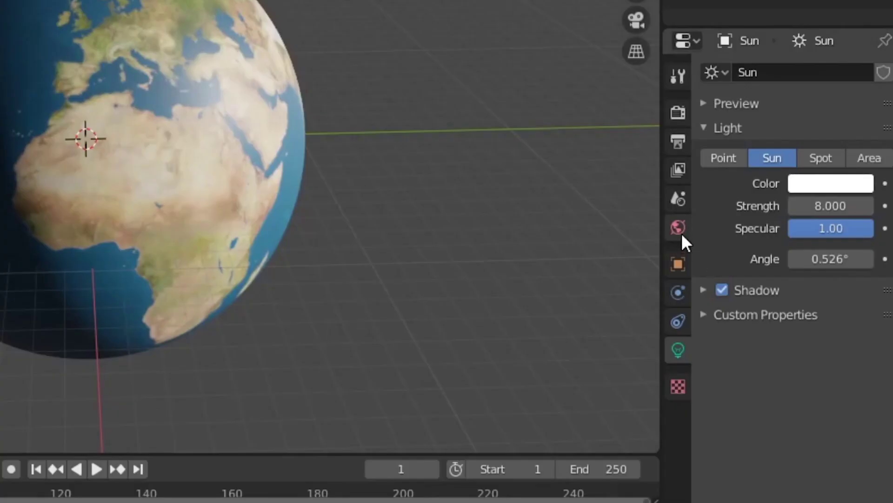
Darken the World background color to pure black
left_click(682, 236)
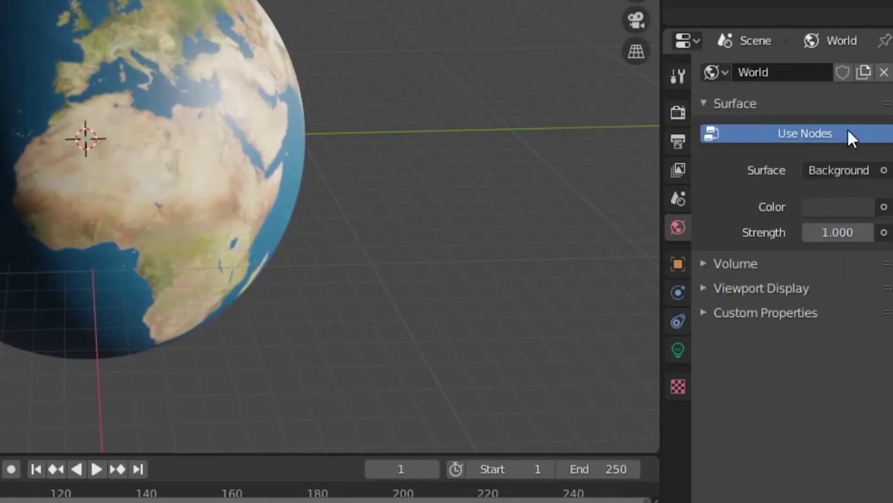
left_click(849, 210)
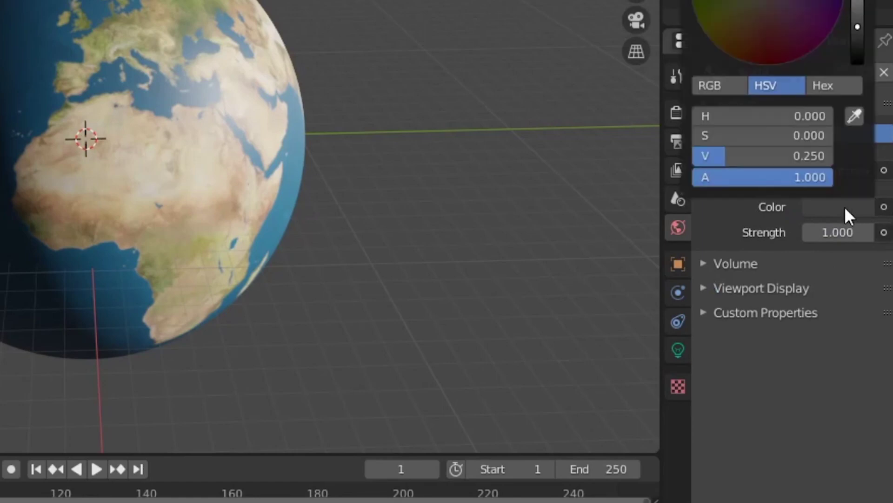
left_click_drag(859, 31, 859, 62)
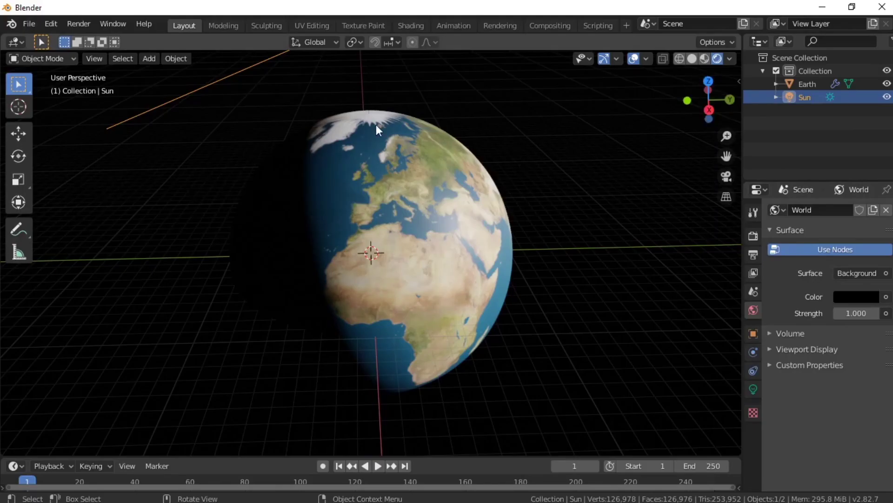
Duplicate the Earth sphere and leave the copy in the same place
left_click(390, 274)
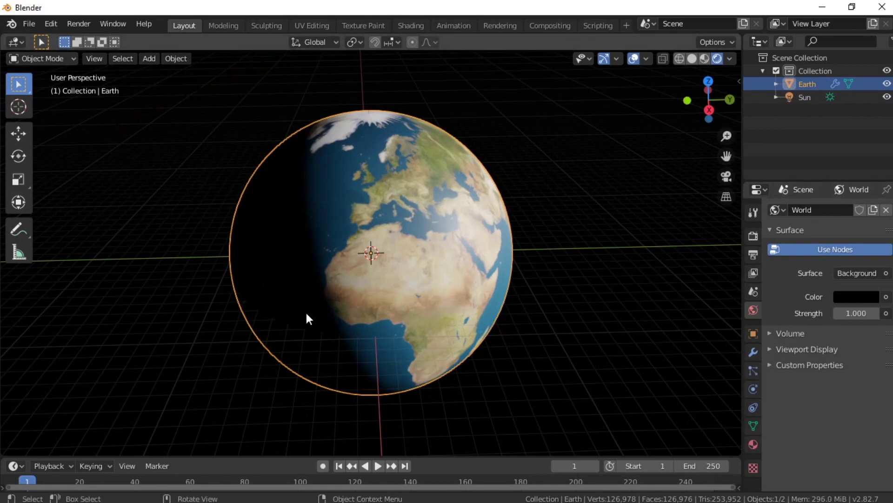
key("shift+d")
right_click(441, 280)
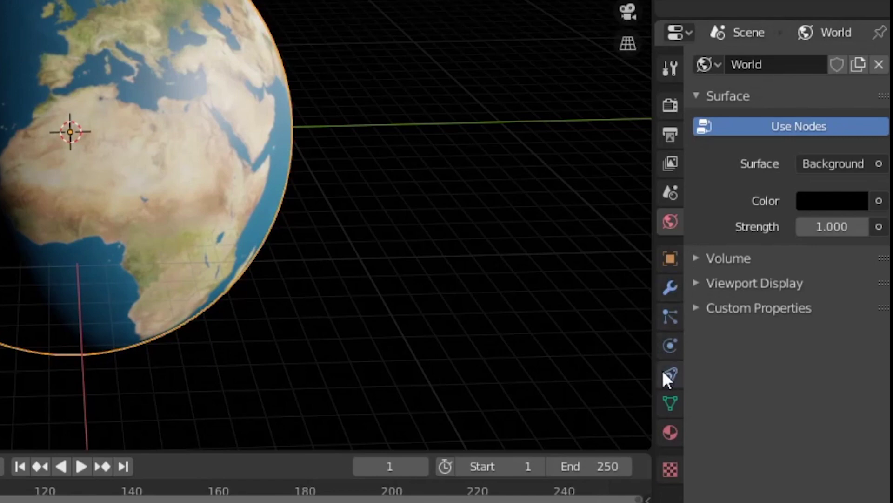
Set the duplicate sphere's scale to 10.080 on X, Y and Z
left_click(670, 432)
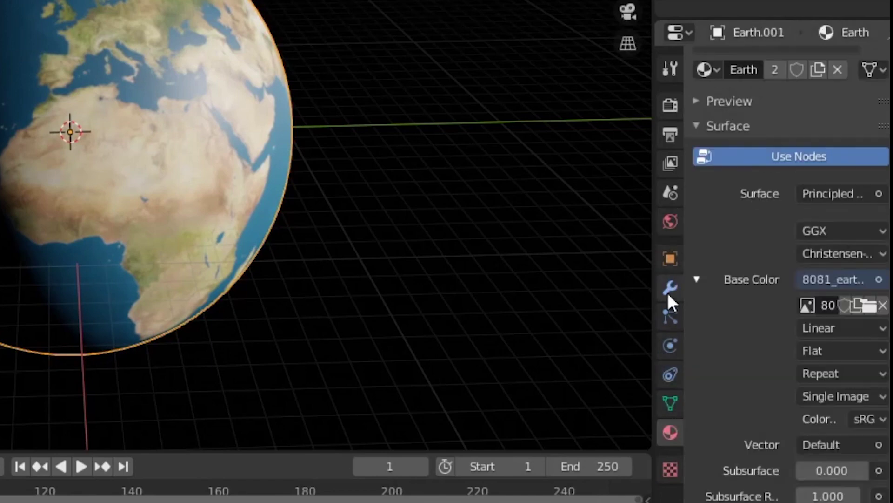
left_click(671, 259)
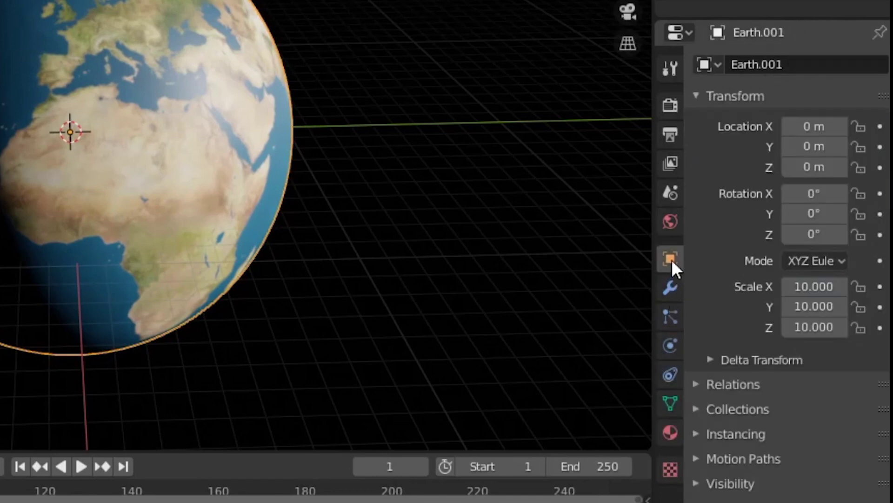
left_click(817, 288)
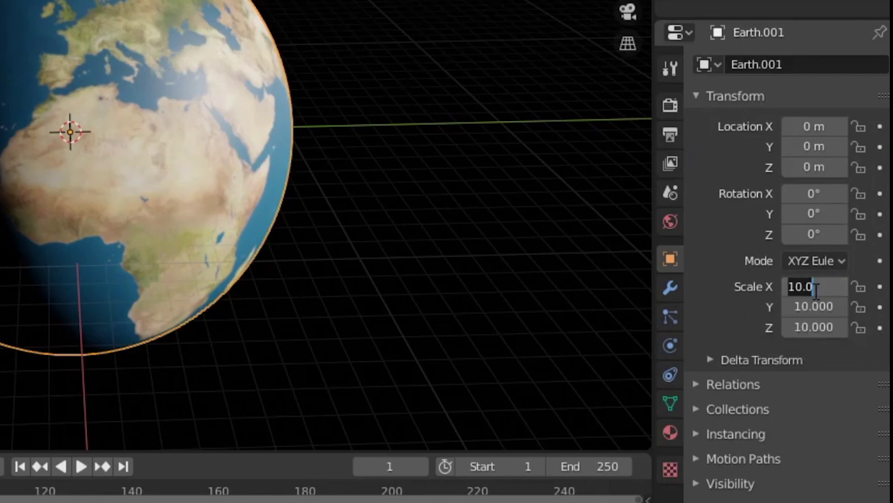
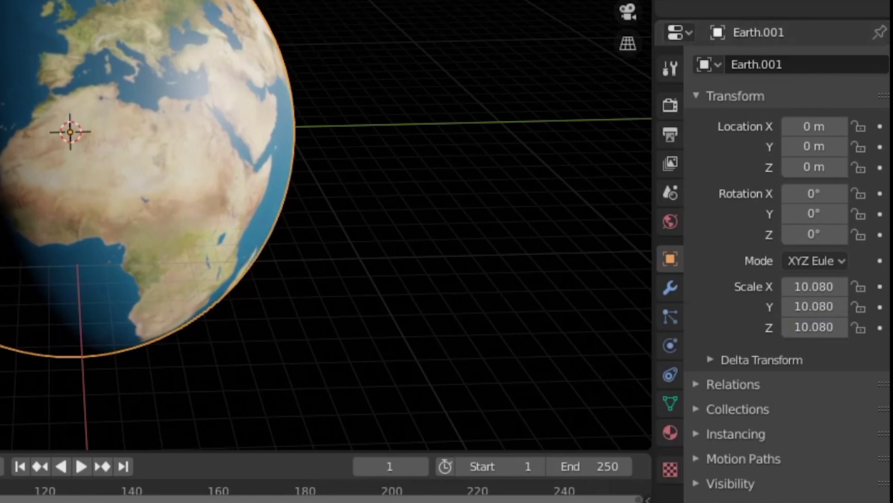
Remove the Earth material from the duplicate sphere and give it a new material
left_click(669, 434)
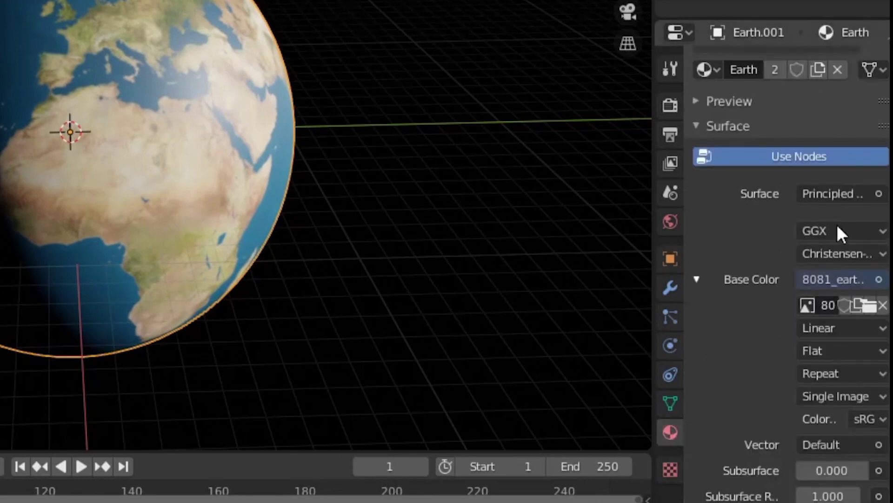
scroll(835, 223, "up", 4)
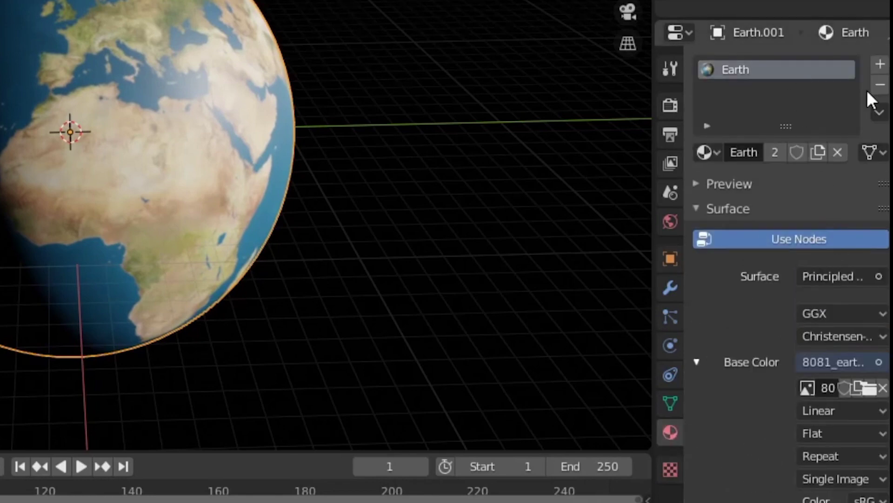
left_click(881, 84)
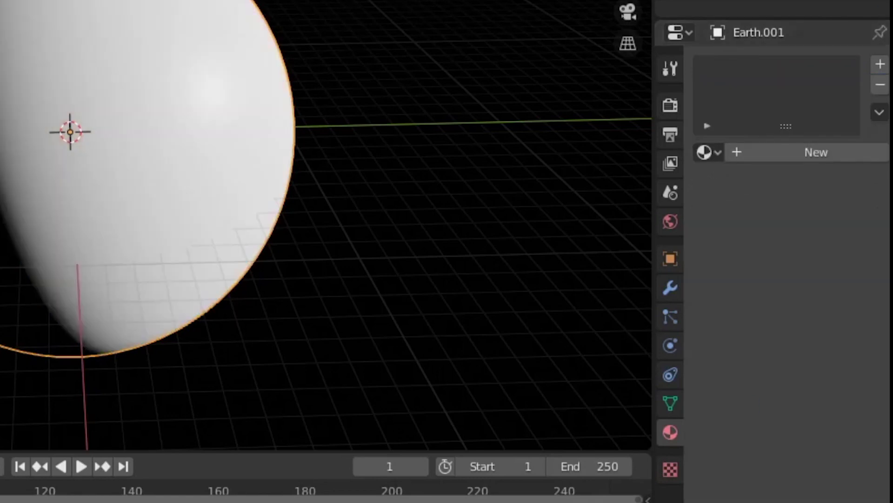
left_click(815, 152)
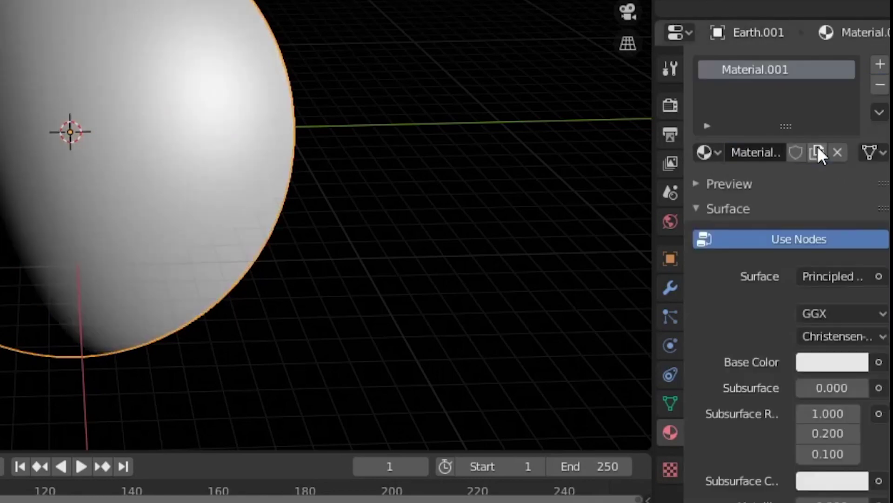
Replace the new material's Principled BSDF surface with an Add Shader
scroll(855, 174, "down", 2)
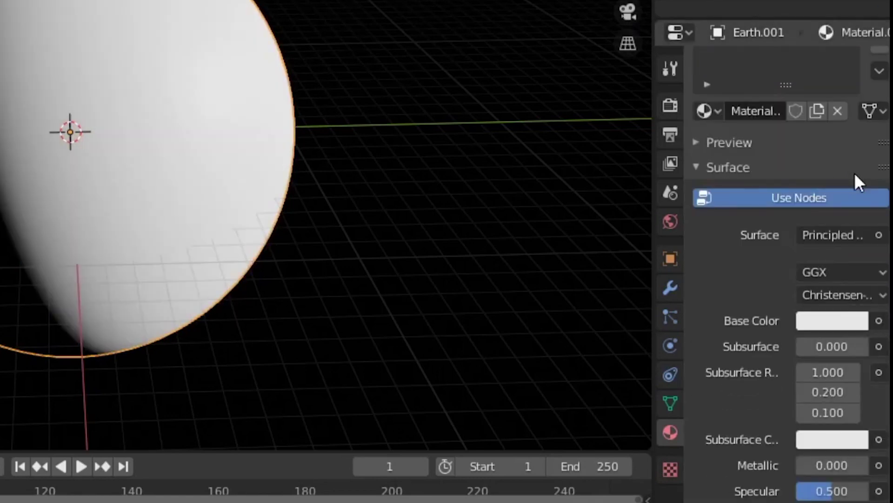
left_click(865, 234)
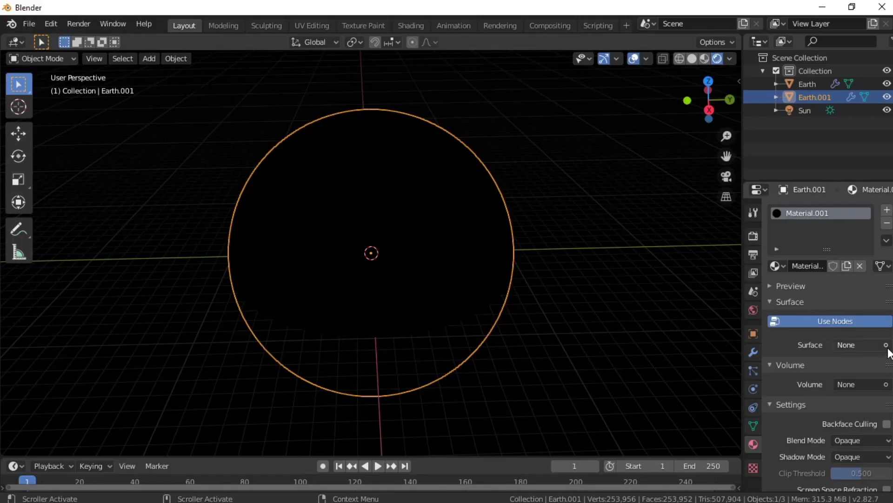
left_click(887, 347)
scroll(831, 73, "up", 16)
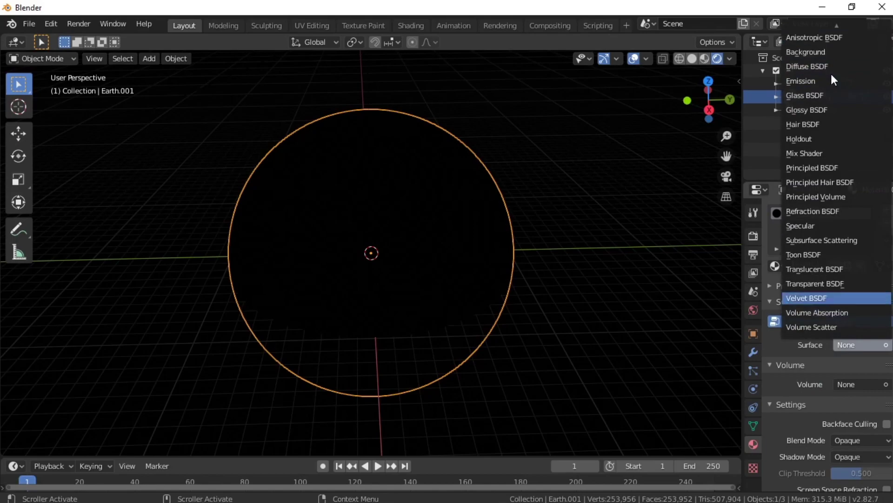
scroll(831, 73, "up", 6)
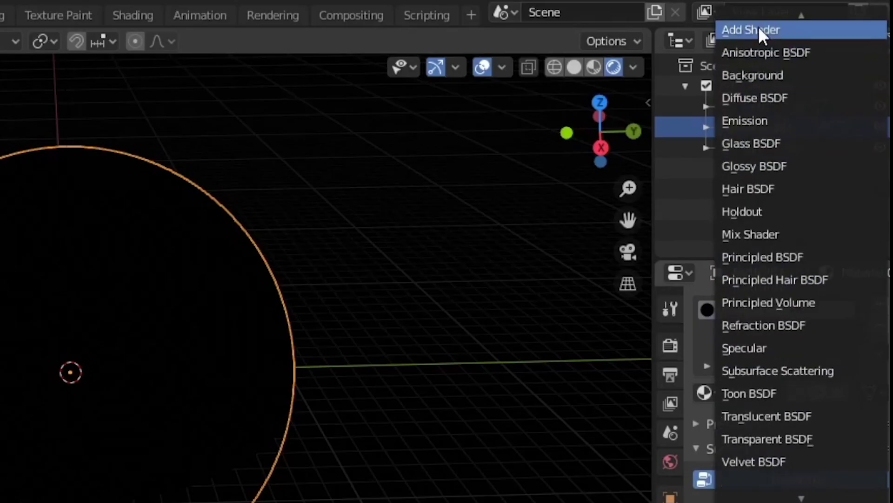
left_click(758, 28)
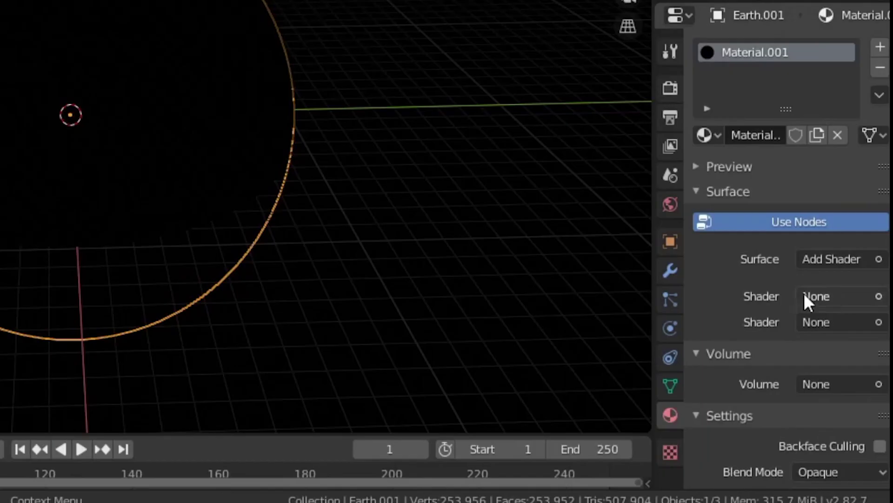
Assign a Principled BSDF to the Add Shader's first input and a Transparent BSDF to its second
left_click(845, 297)
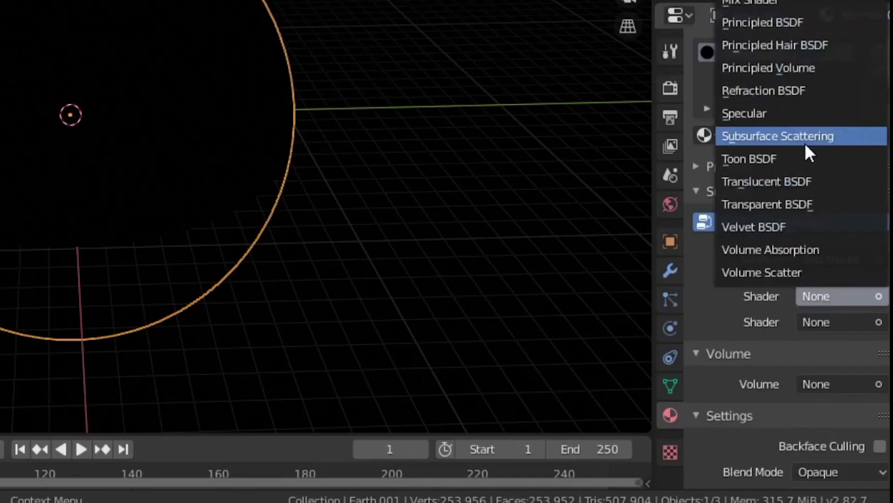
left_click(788, 21)
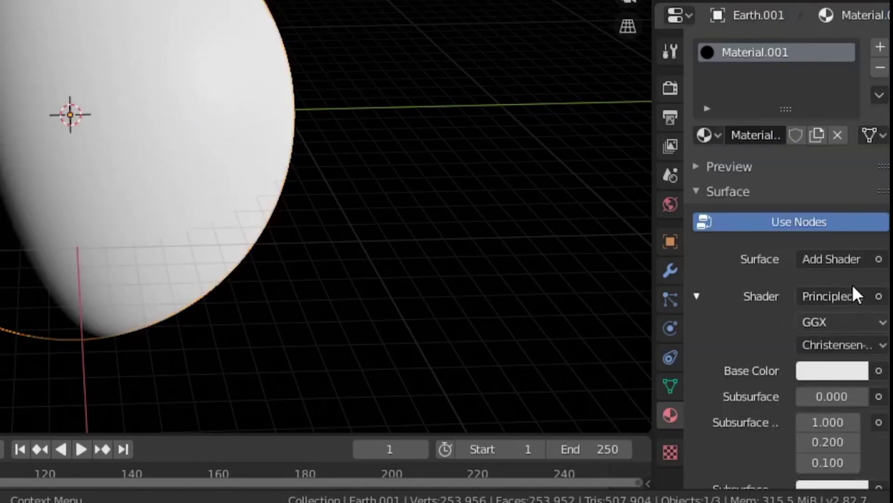
scroll(853, 288, "down", 15)
scroll(840, 300, "down", 8)
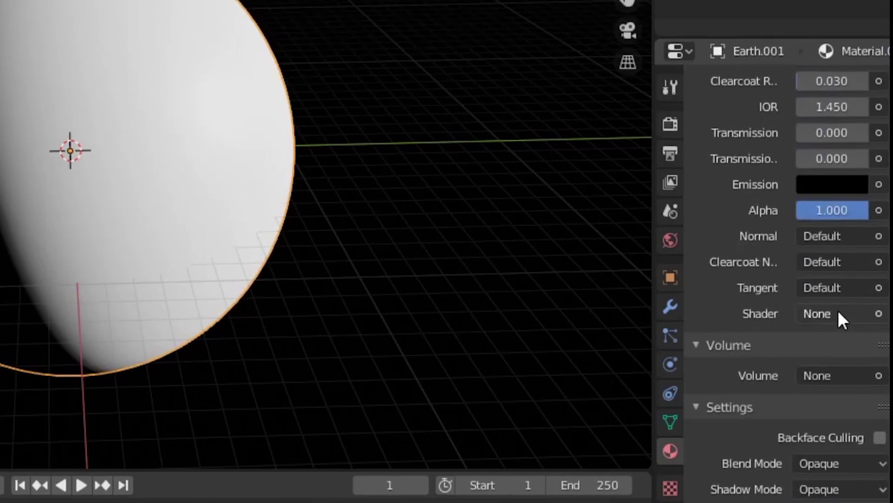
left_click(839, 279)
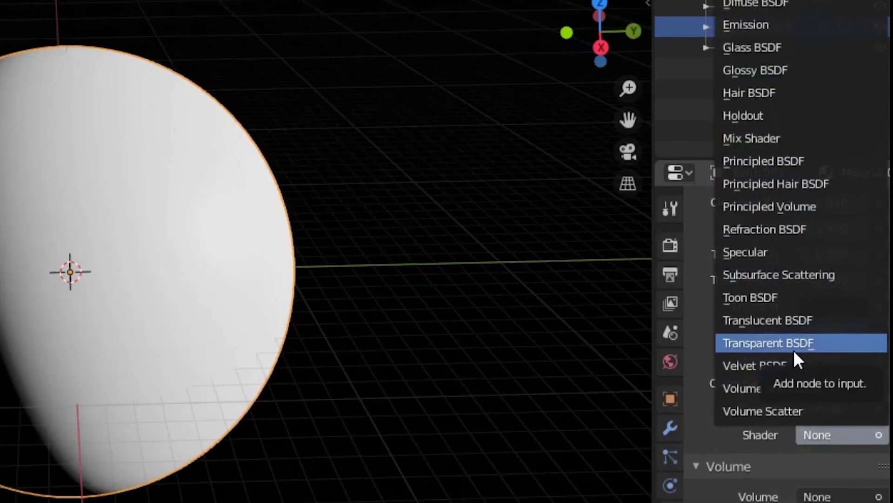
left_click(794, 351)
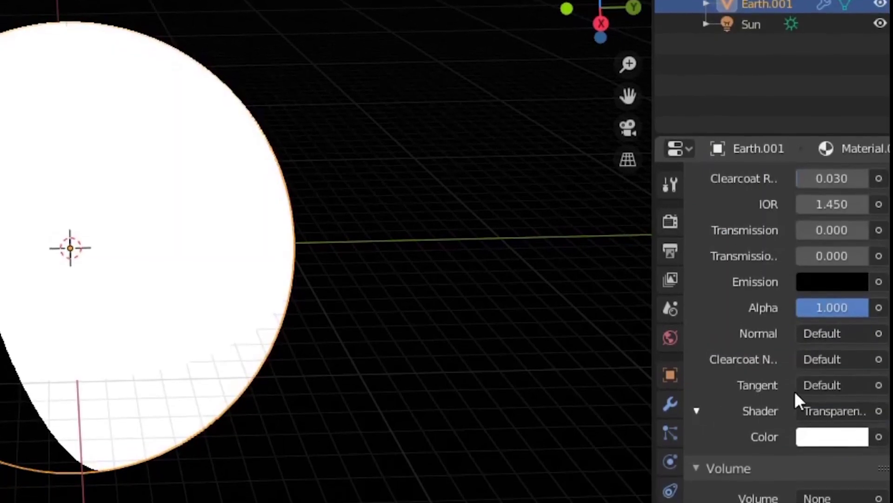
Assign an Image Texture to the Base Color of the duplicate's Principled BSDF
scroll(789, 365, "up", 8)
scroll(794, 361, "up", 12)
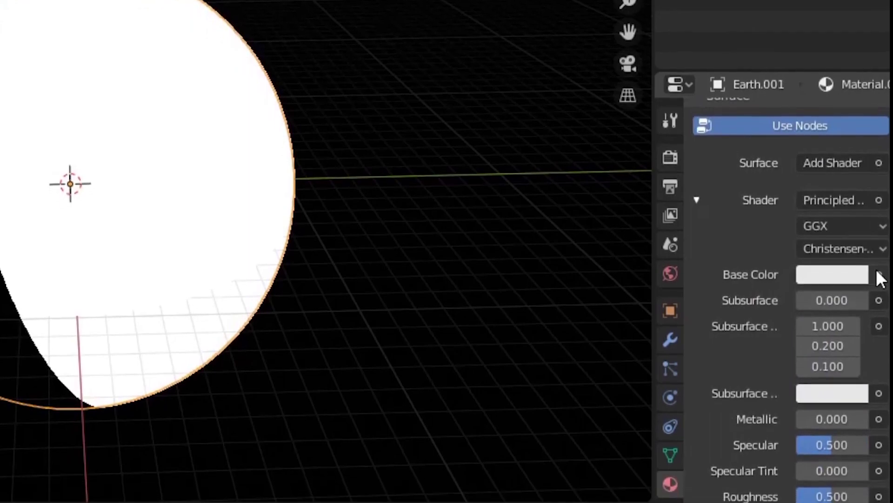
left_click(879, 283)
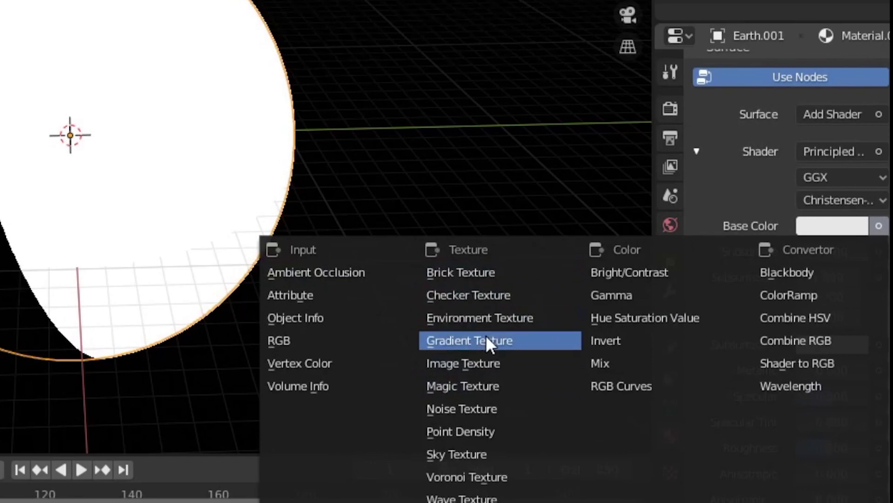
left_click(486, 362)
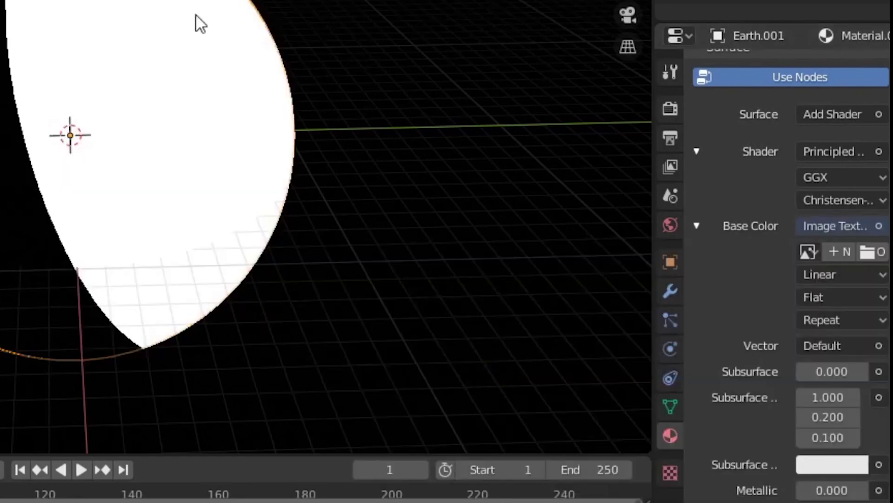
Load earthcloudmap.jpg from F:\FJTV\Modele\ziemia i ksiezyc as the base color image of the duplicate sphere's material
left_click(872, 256)
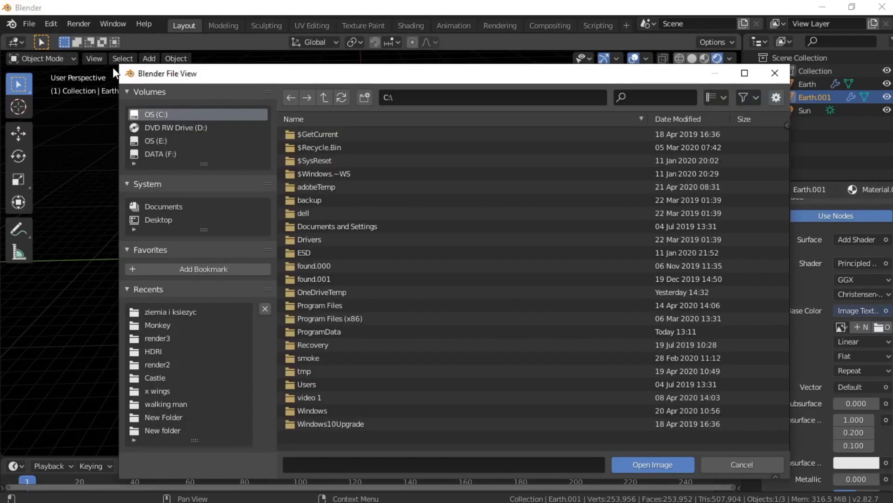
left_click(160, 153)
double_click(282, 185)
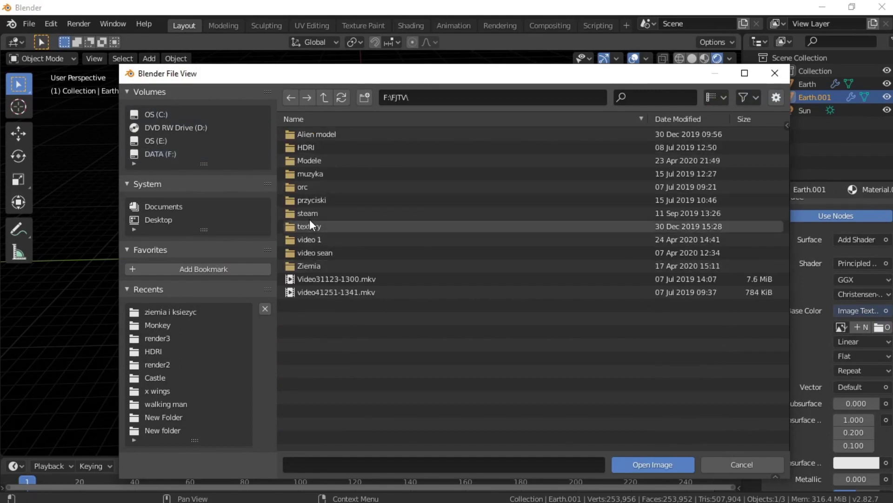
double_click(292, 162)
double_click(294, 225)
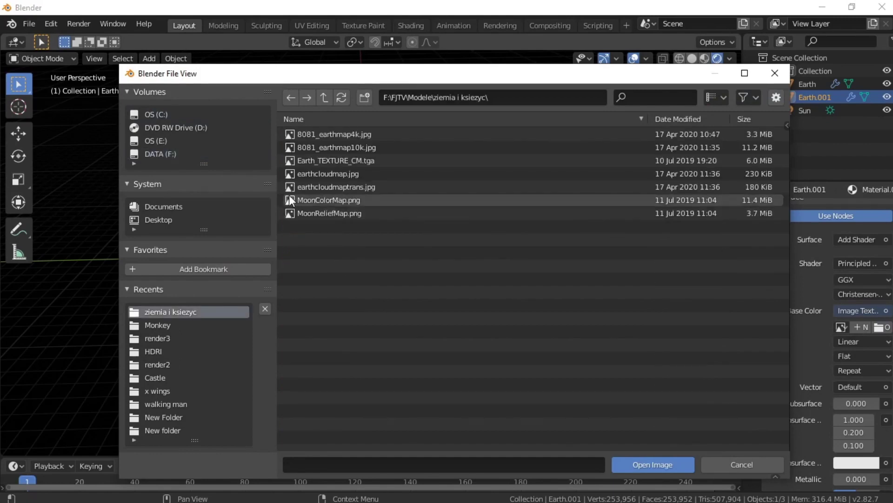
left_click(293, 183)
double_click(294, 174)
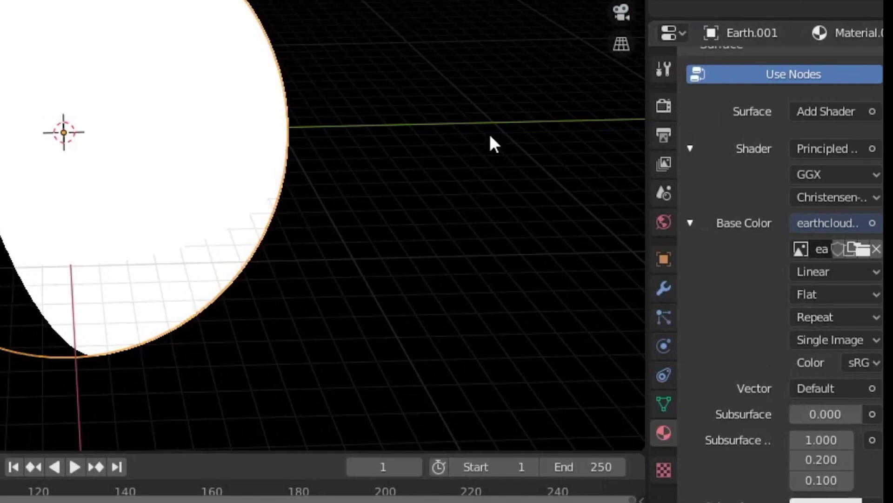
Set the duplicate sphere's material to Alpha Blend blend mode and Alpha Clip shadow mode
scroll(811, 359, "down", 5)
scroll(804, 369, "down", 10)
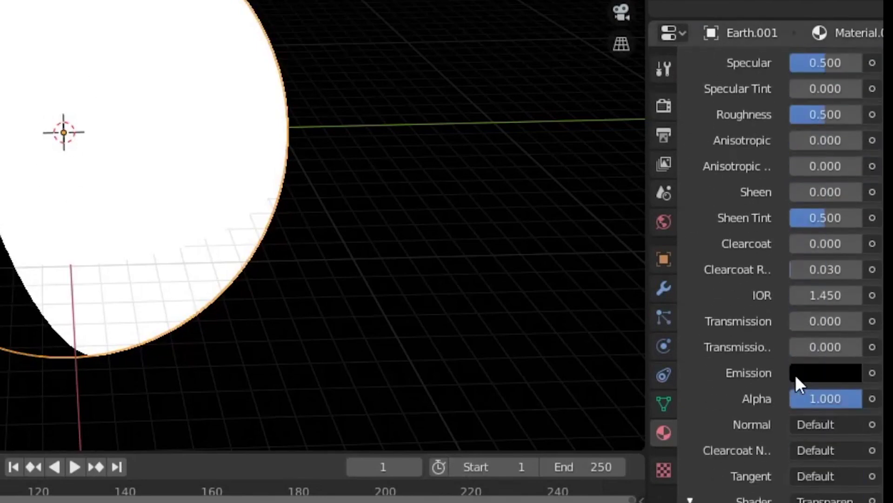
scroll(865, 333, "down", 5)
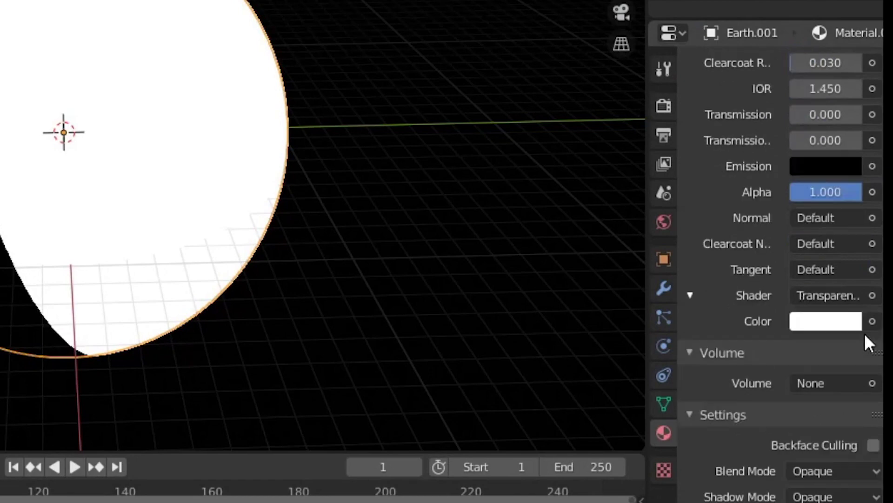
scroll(864, 331, "down", 4)
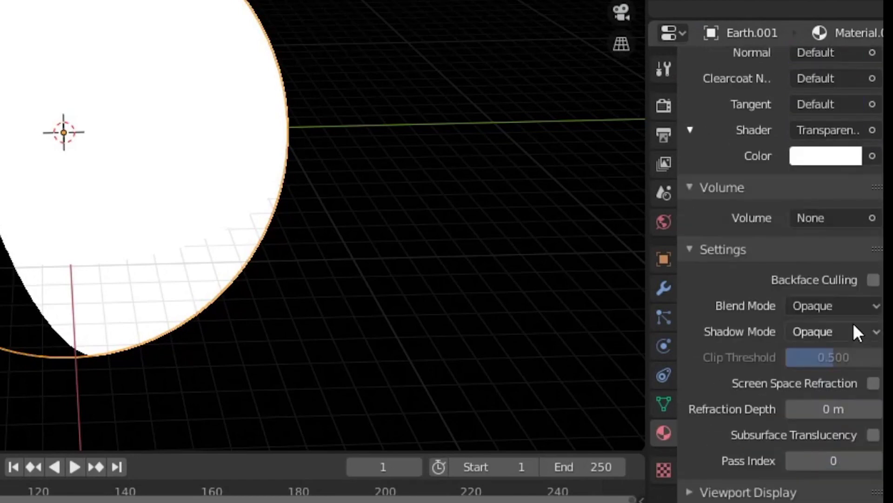
left_click(847, 305)
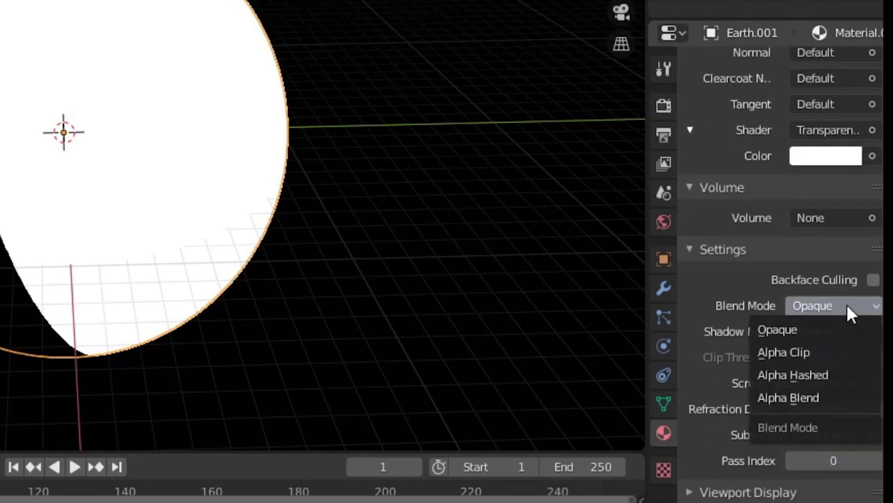
left_click(840, 391)
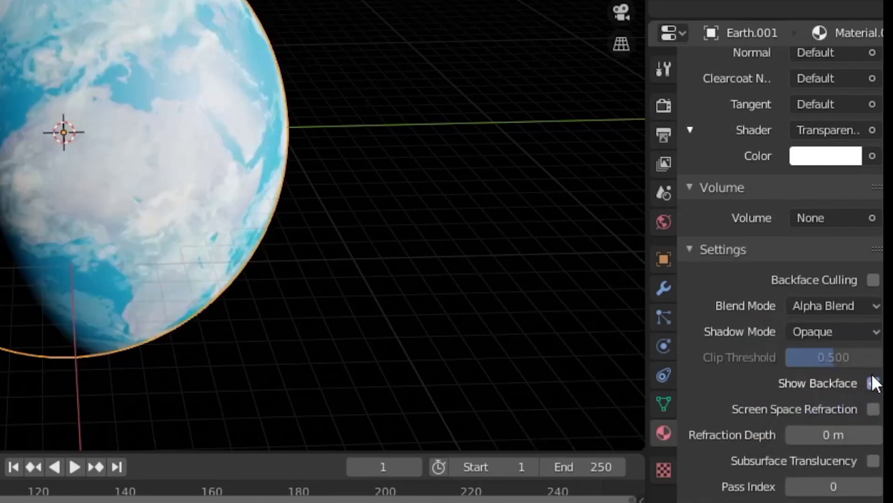
left_click(855, 331)
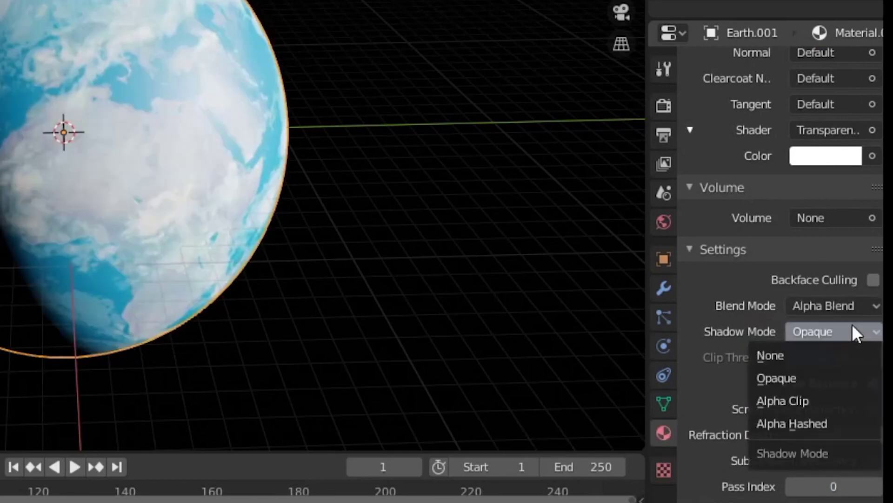
left_click(822, 403)
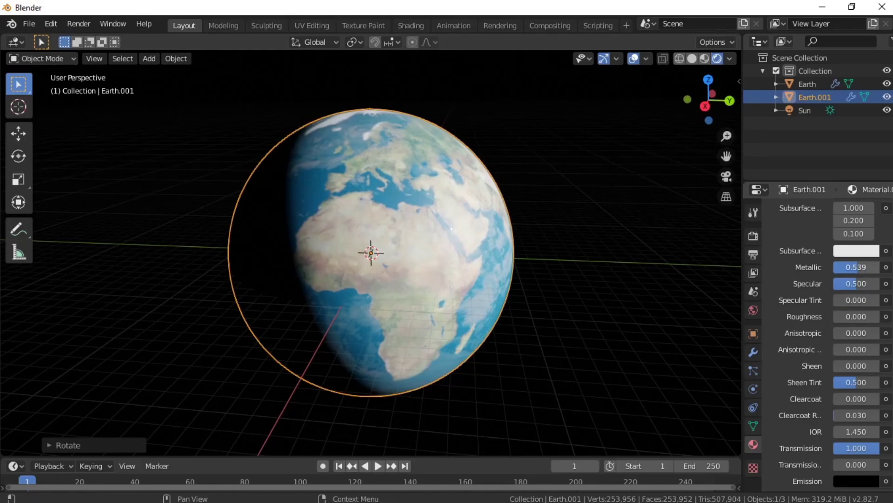
Try different Metallic amounts on the cloud material and set the value to 0.5
left_click_drag(856, 267, 841, 266)
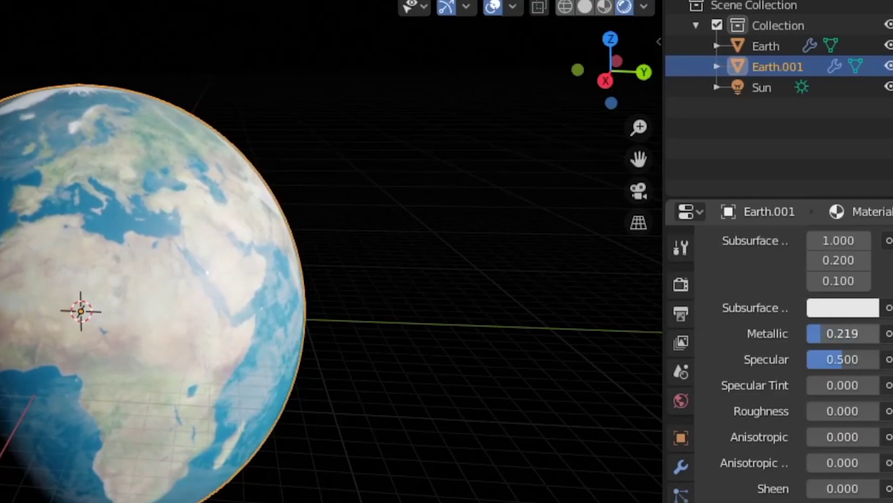
left_click_drag(823, 333, 849, 334)
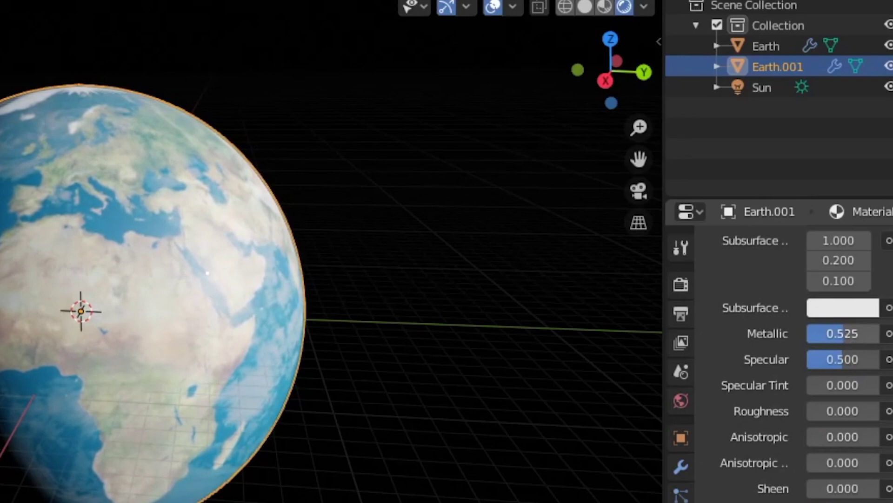
left_click(840, 326)
type("0.5")
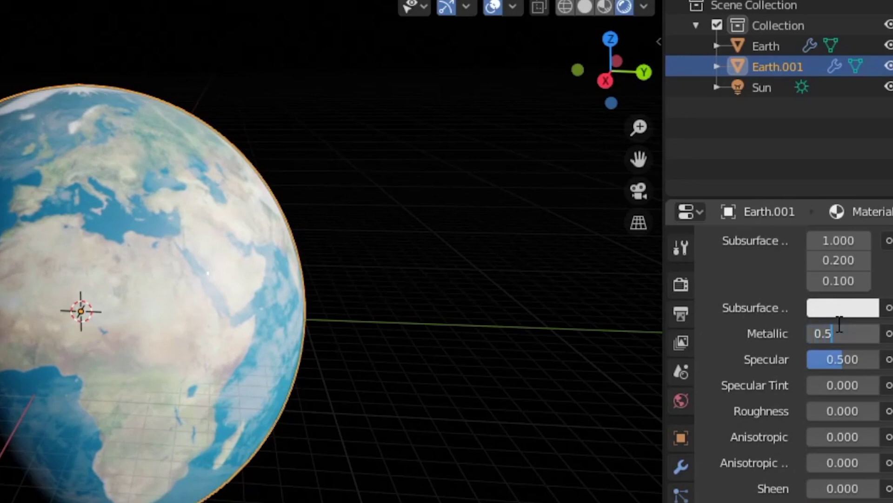
key("Return")
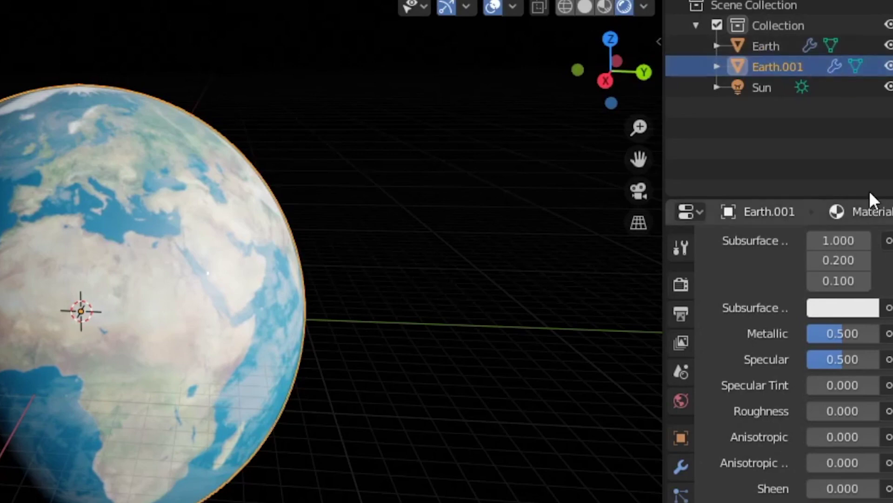
Rename both the Earth.001 object and its material as Clouds, and add the Earth sphere to the selection
double_click(808, 73)
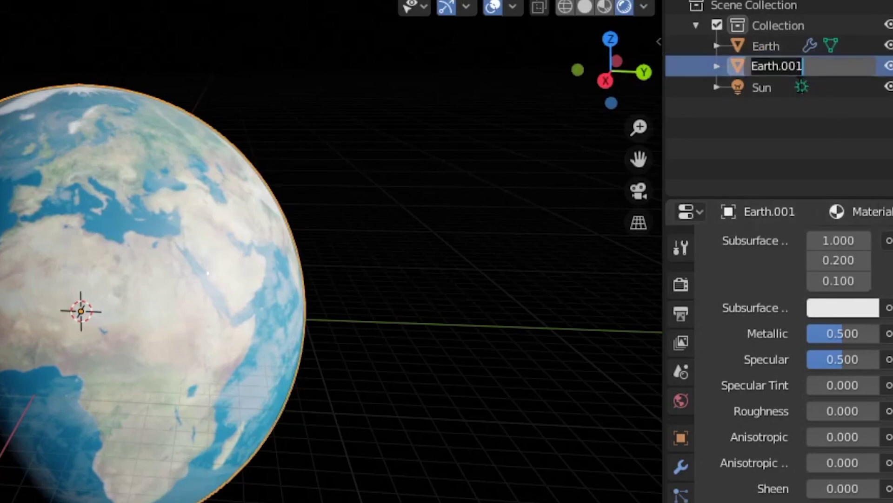
type("Clouds")
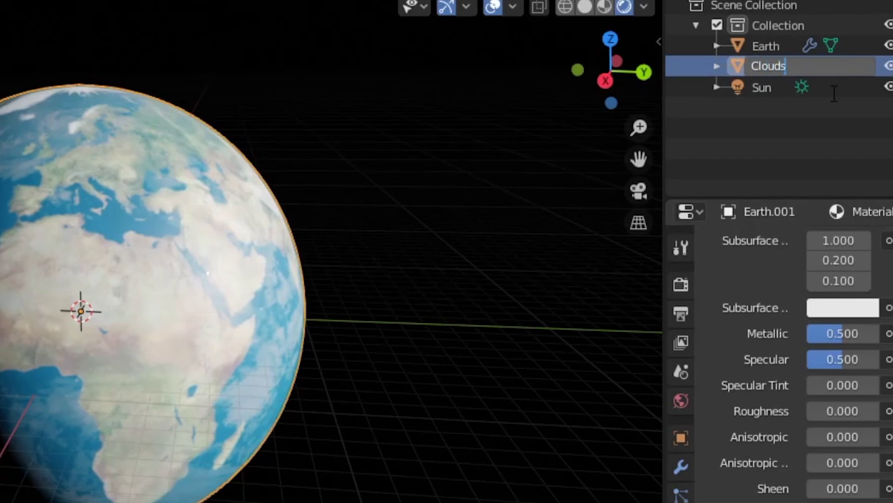
key("Return")
scroll(779, 253, "up", 10)
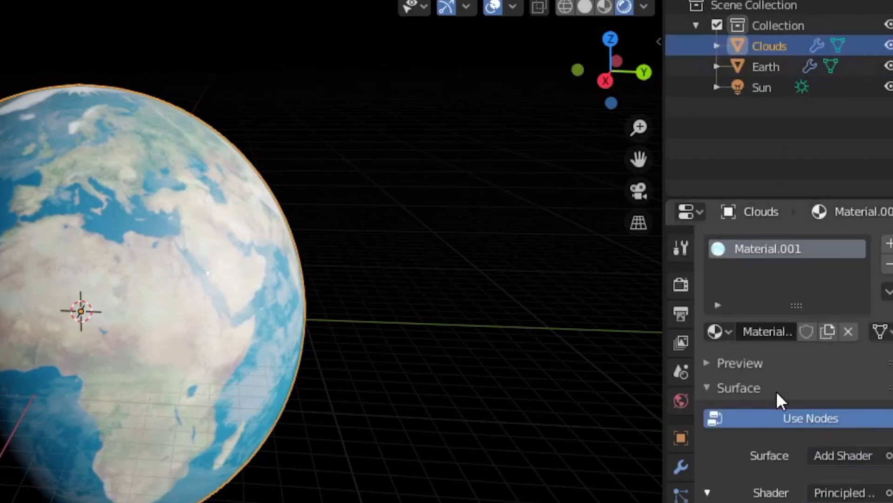
double_click(798, 257)
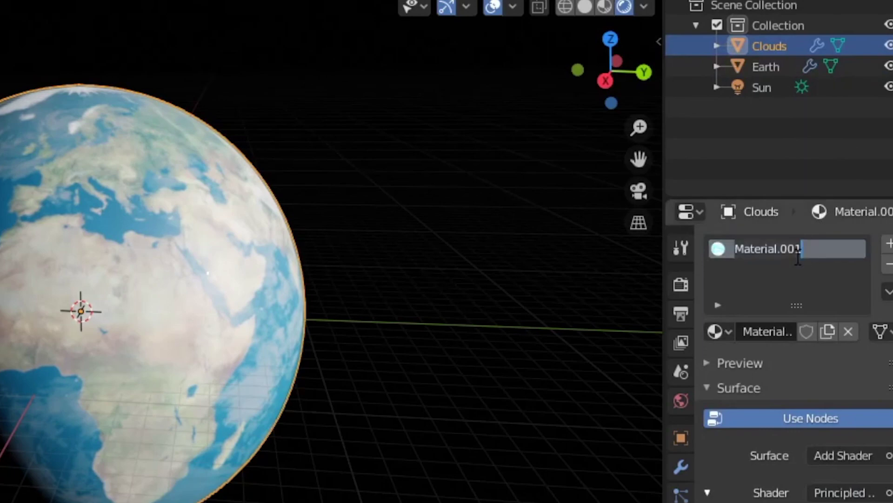
type("Clouds")
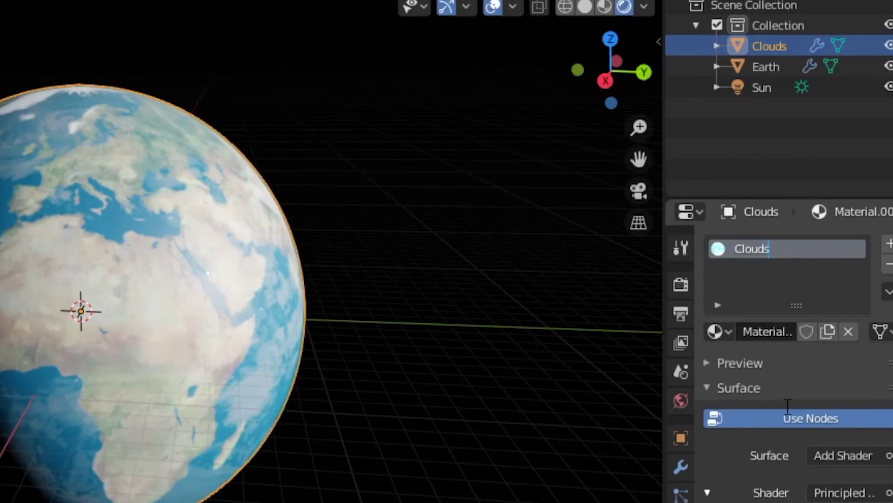
key("Return")
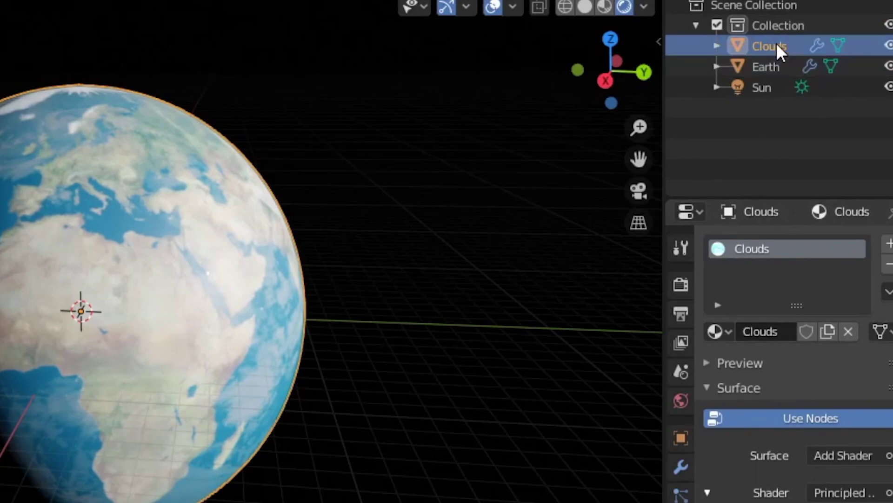
left_click(772, 65, "ctrl")
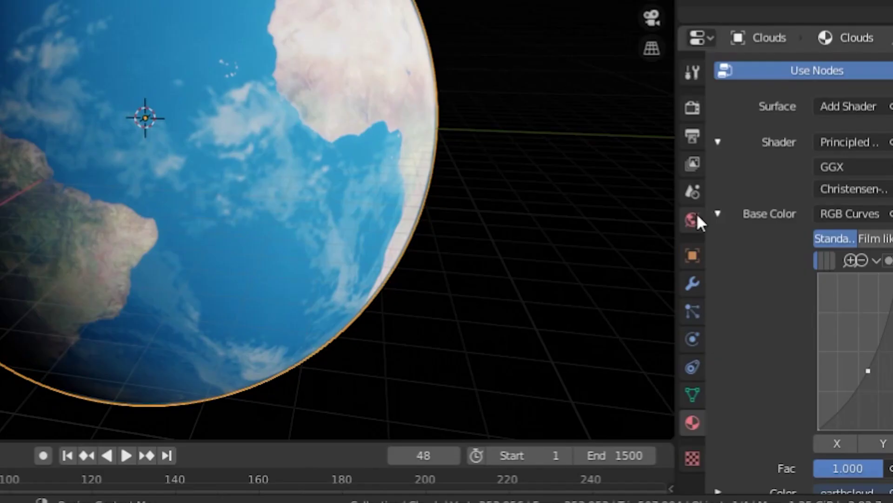
Assign an Environment Texture to the color of the world background
left_click(759, 310)
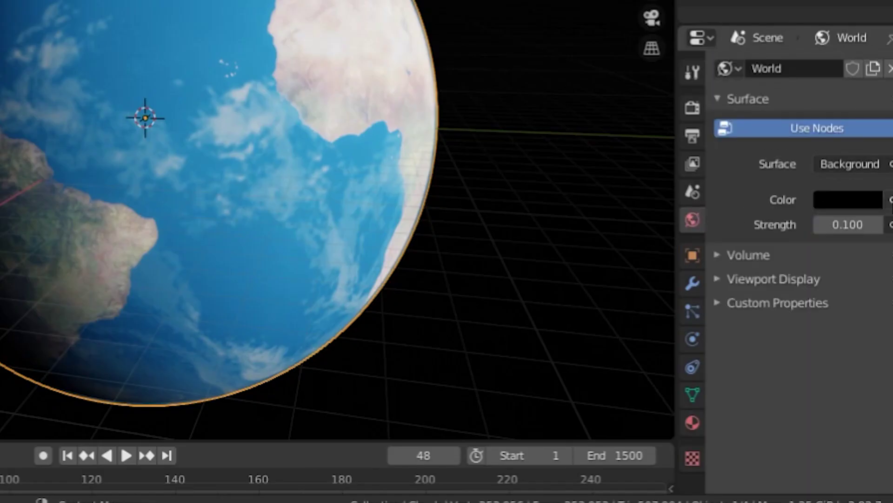
left_click(890, 199)
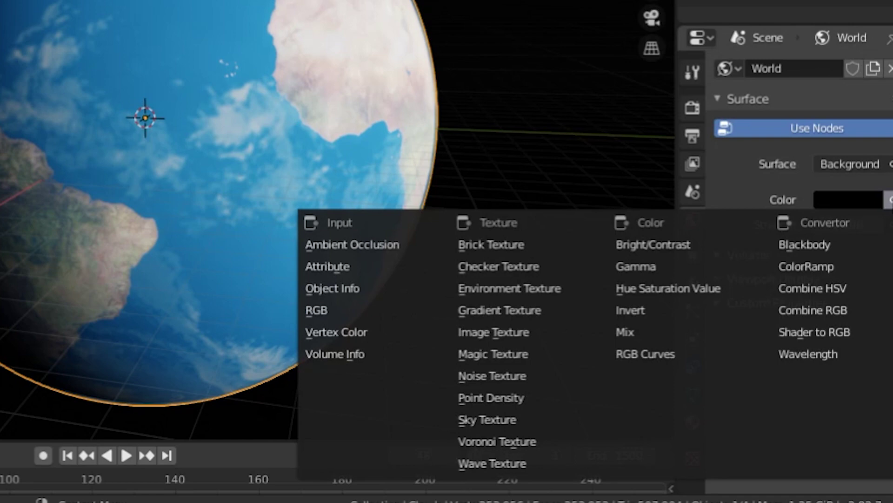
left_click(526, 289)
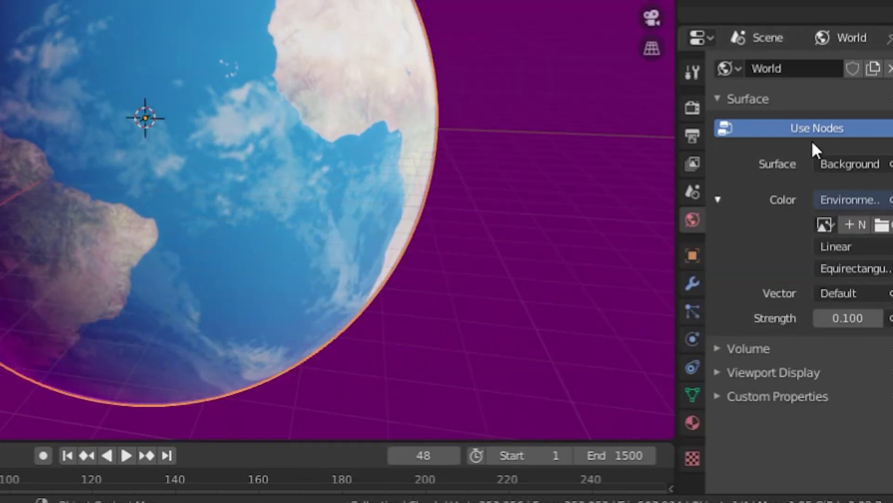
Load SPACE-1.hdr from F:\FJTV\HDRI as the world's environment image
left_click(882, 225)
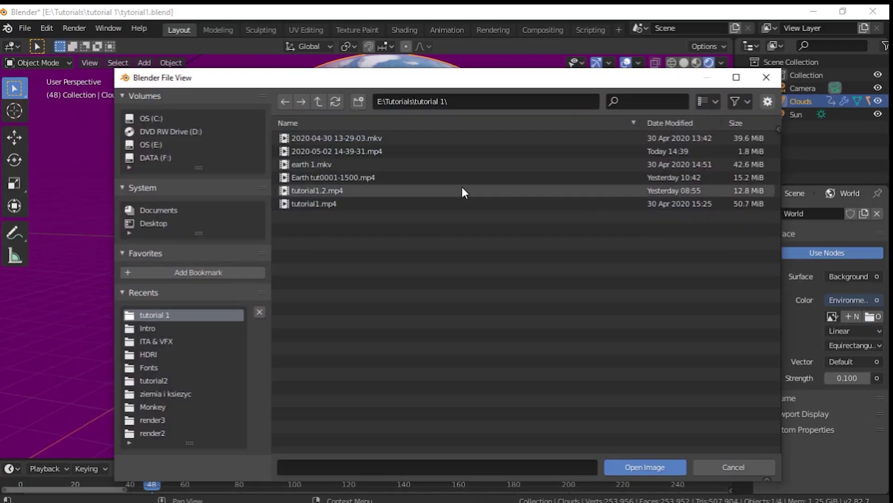
left_click(151, 157)
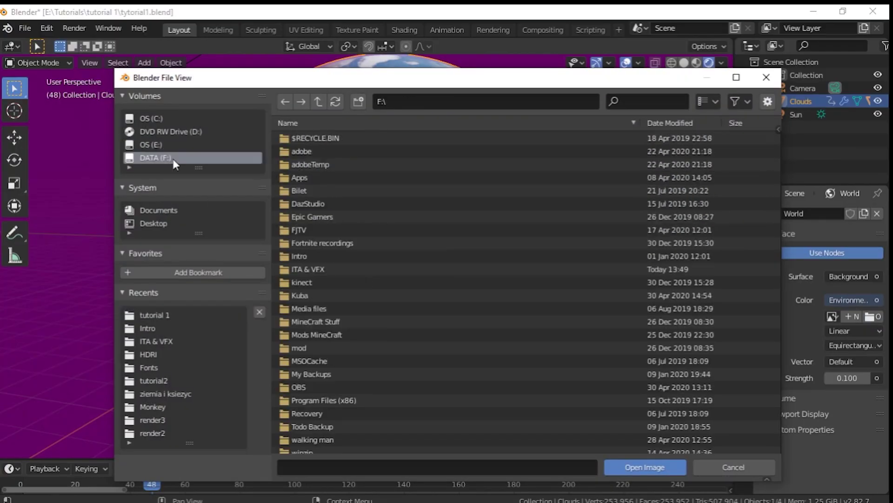
double_click(289, 227)
double_click(284, 152)
left_click(289, 150)
left_click(641, 467)
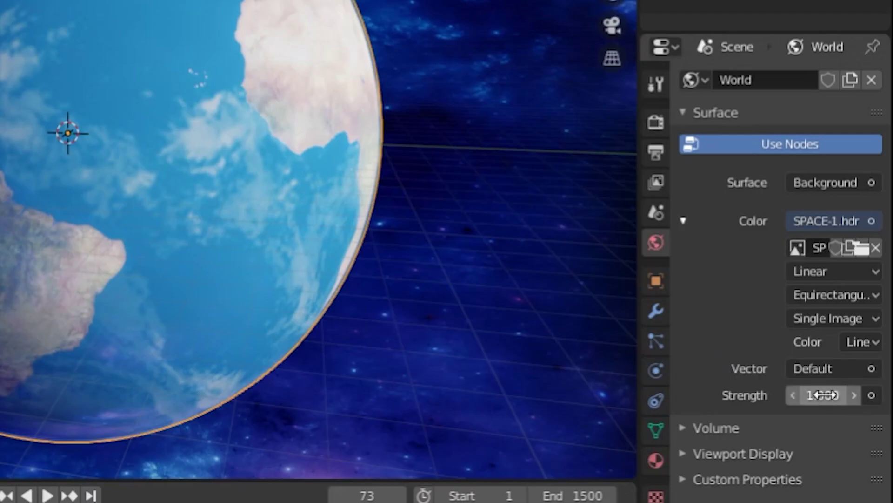
Set the world background strength to 0.1
left_click(853, 401)
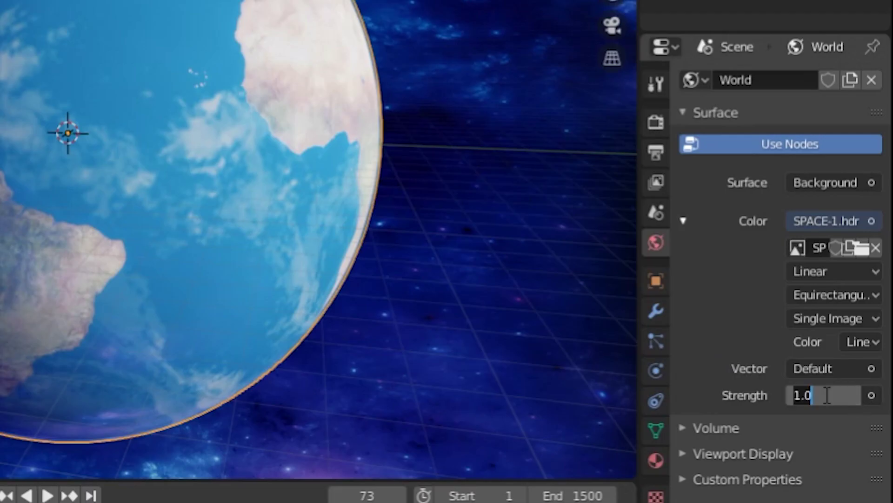
type("0.1")
key("Return")
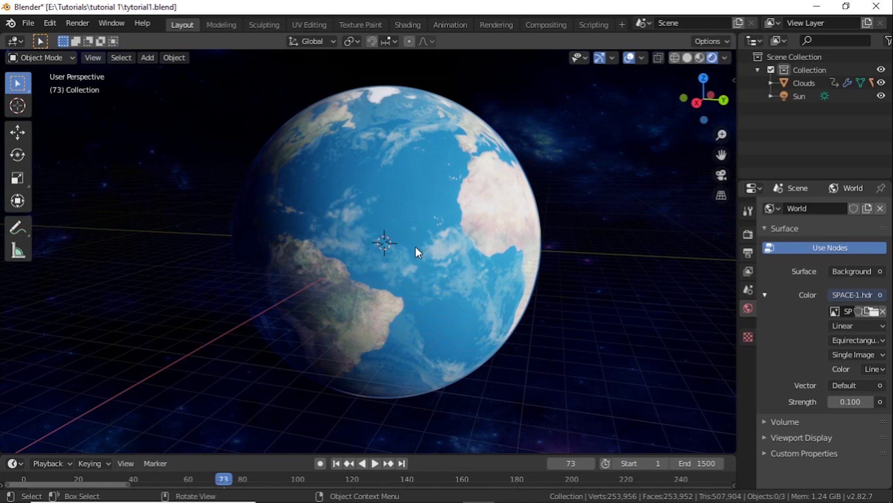
Add a camera to the scene and move it along the global X axis, out in front of the globe
key("shift+a")
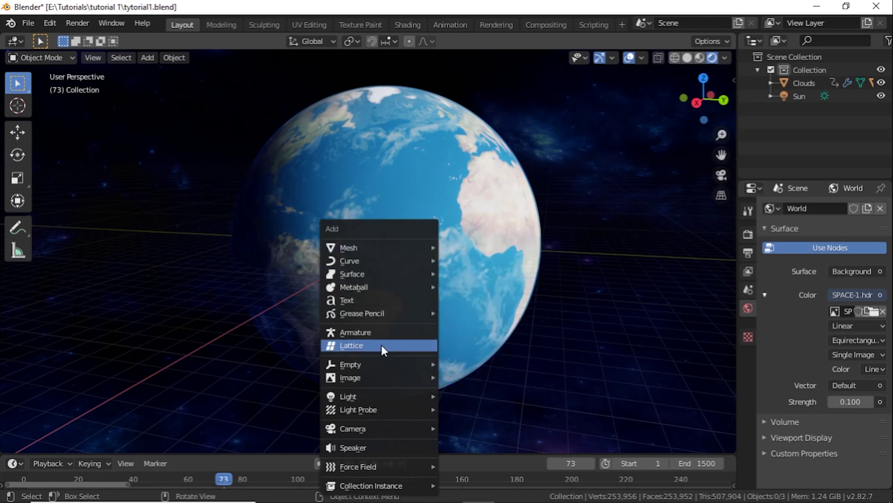
mouse_move(389, 427)
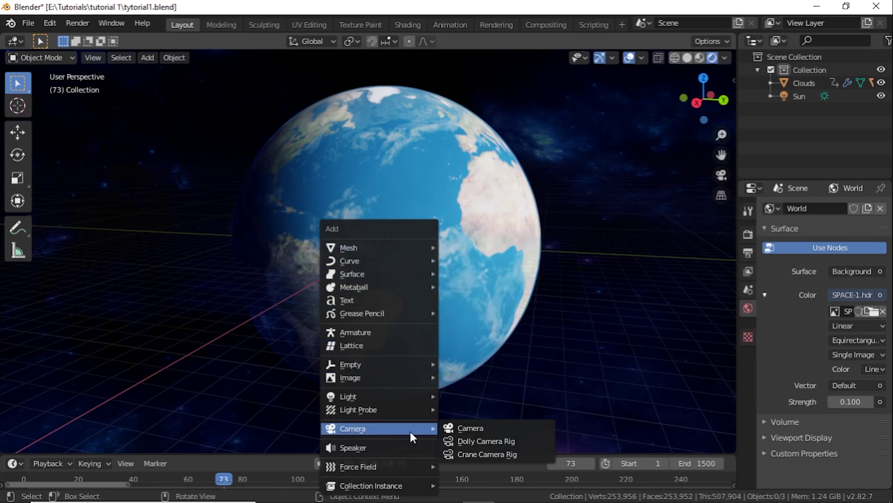
left_click(464, 428)
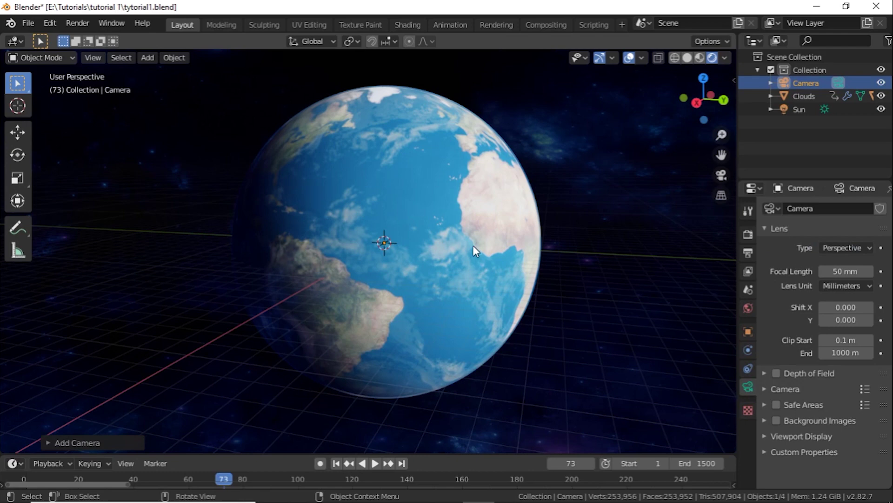
key("g")
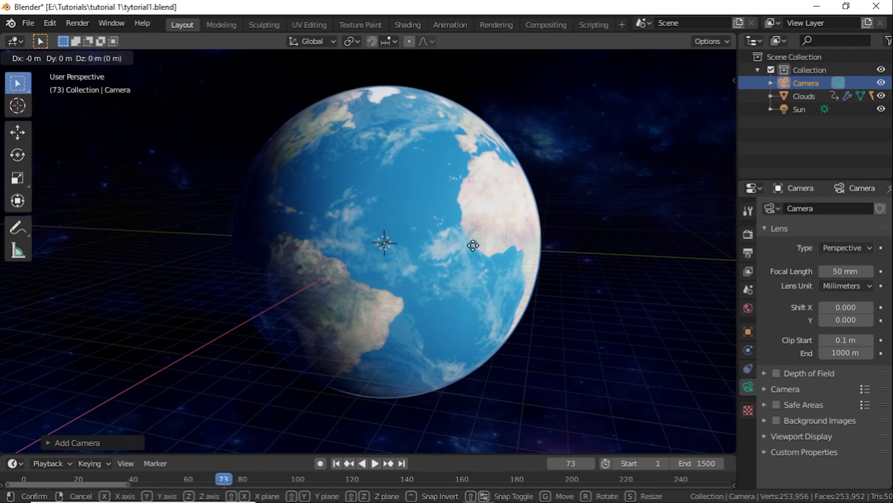
key("x")
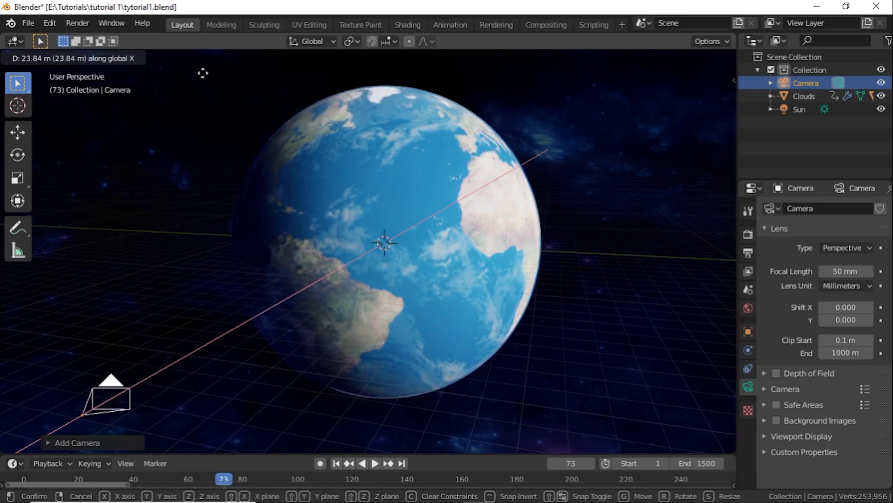
left_click(179, 85)
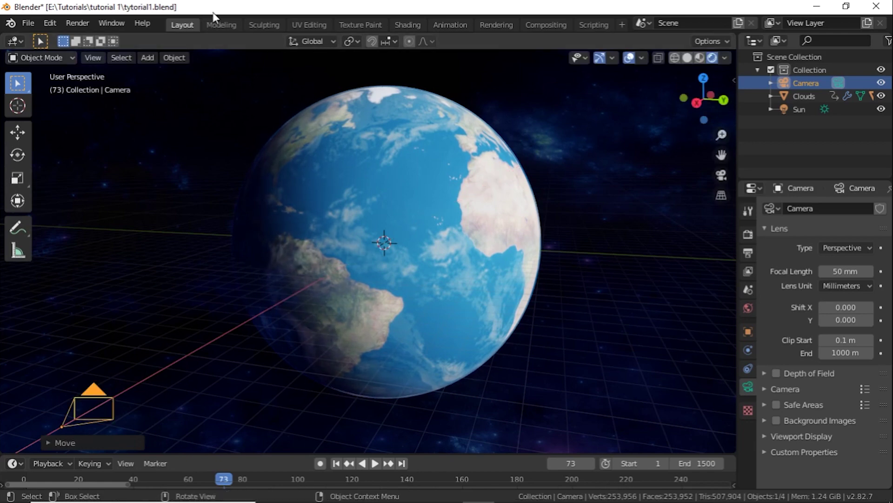
Look through the camera and move it back along its local Z axis until the whole globe fits the view
key("Right")
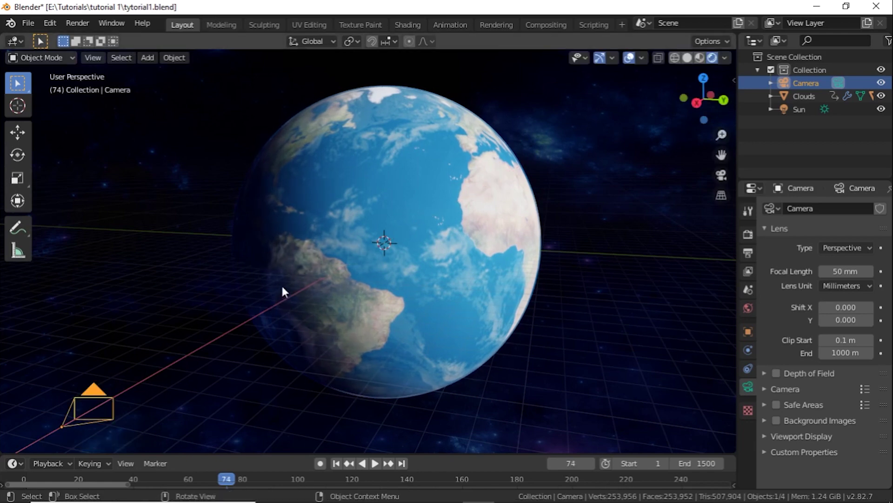
key("KP_0")
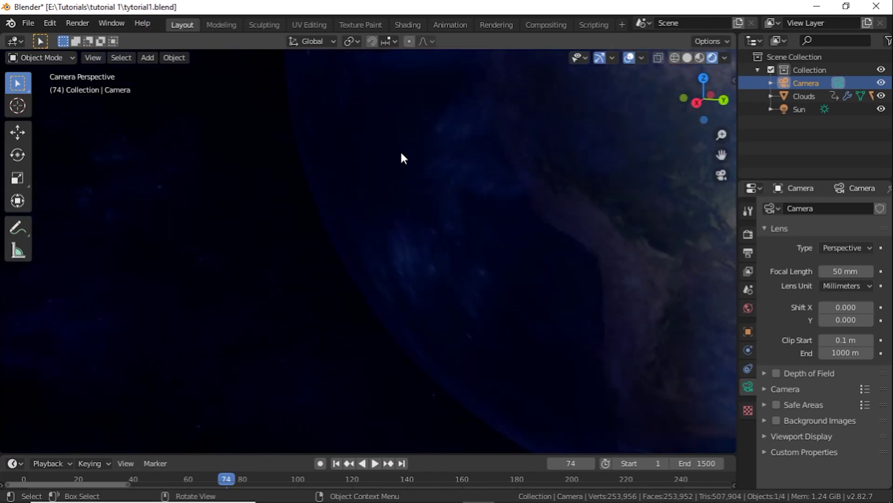
key("g")
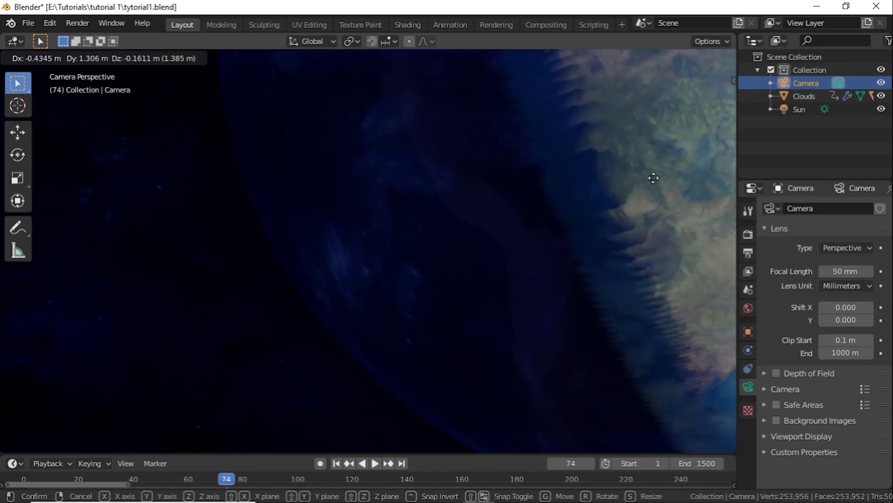
key("z")
key("z")
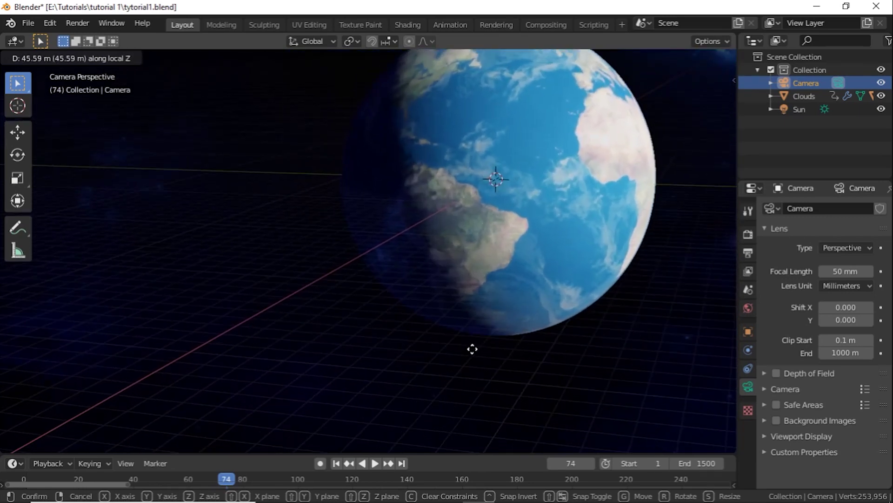
left_click(503, 415)
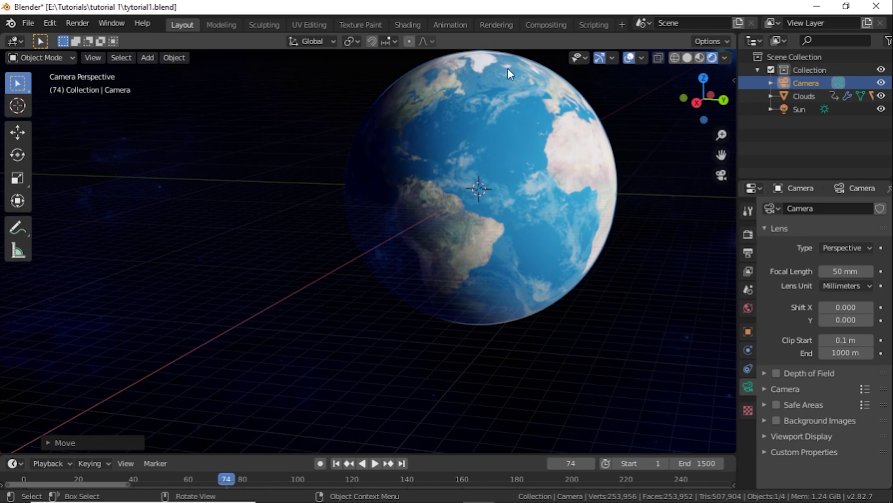
Shift the camera to bring the globe near the view's centre, and move it about 14 m closer along its local Z axis
key("g")
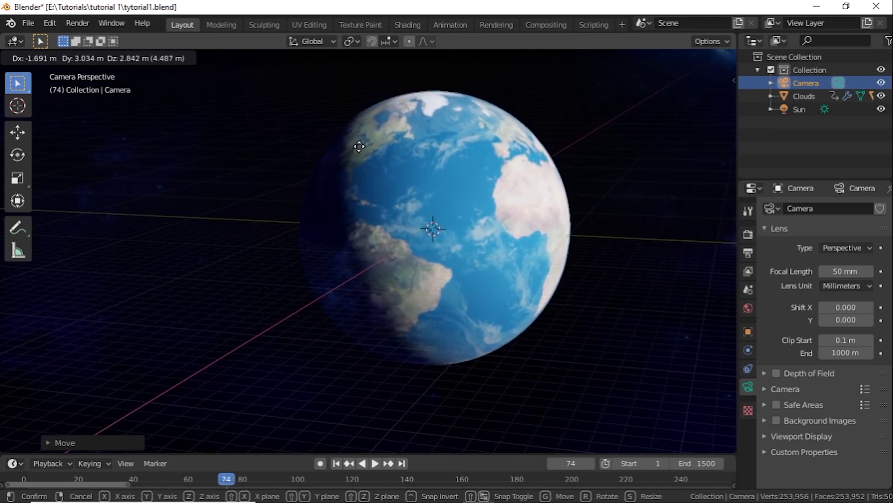
left_click(356, 130)
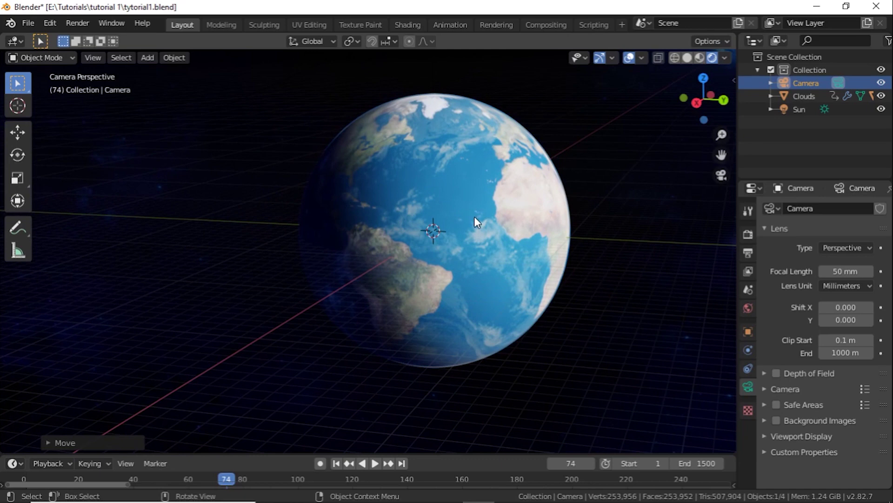
key("g")
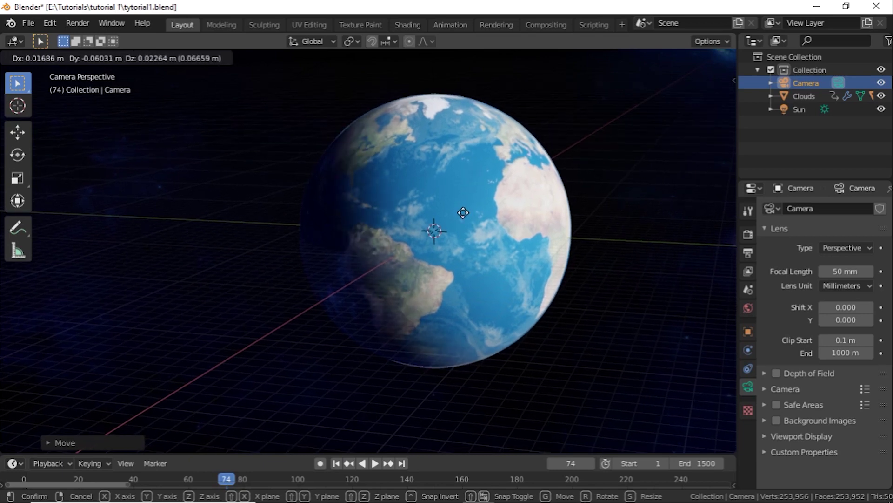
key("z")
key("z")
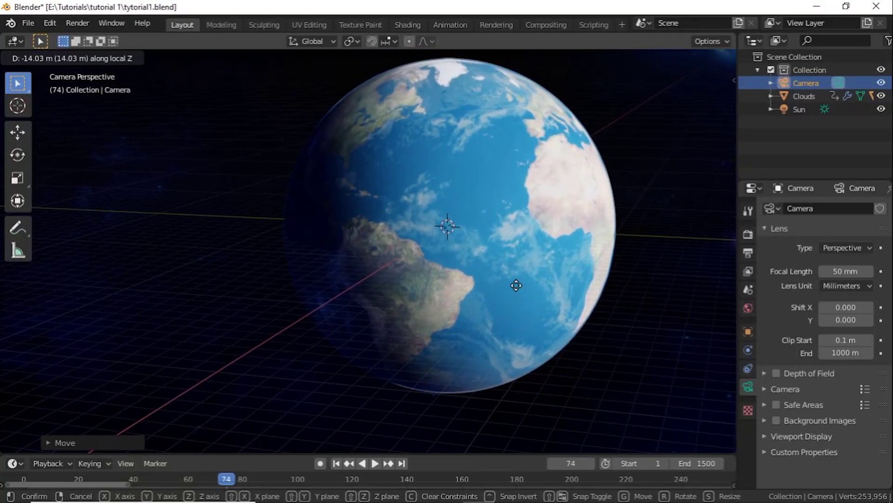
left_click(565, 297)
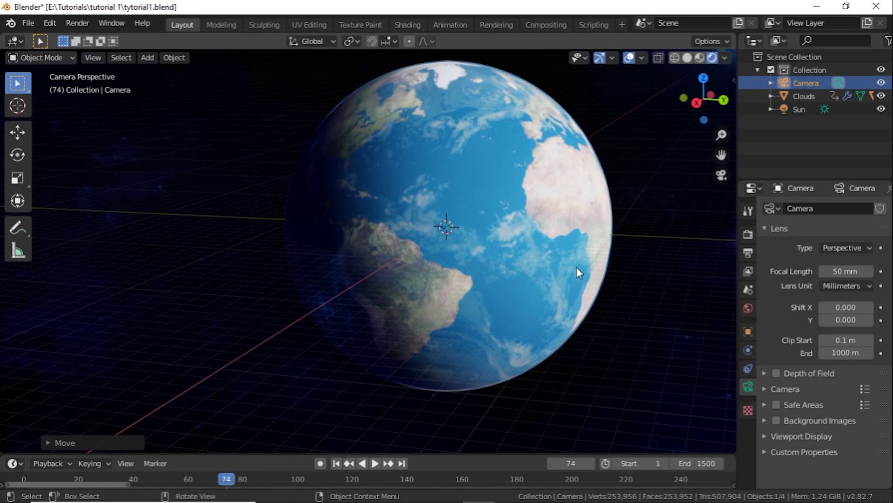
Keyframe the Clouds sphere's Z rotation of 0° at frame 1
left_click(473, 321)
key("shift+Left")
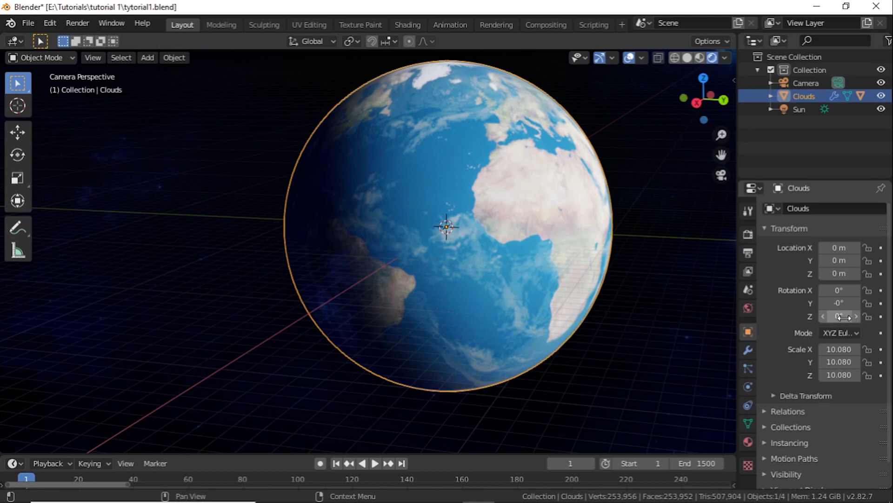
left_click(882, 317)
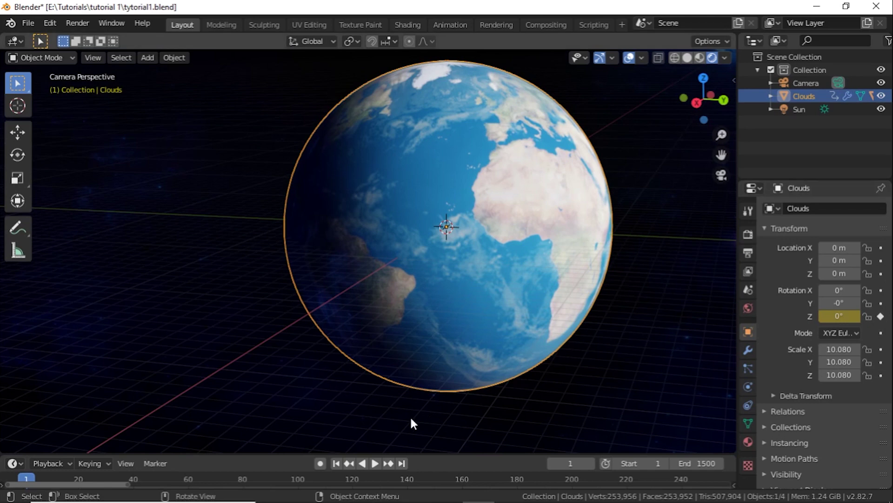
Set the Clouds sphere's Z rotation to 360° at frame 1500 and keyframe it
left_click(571, 463)
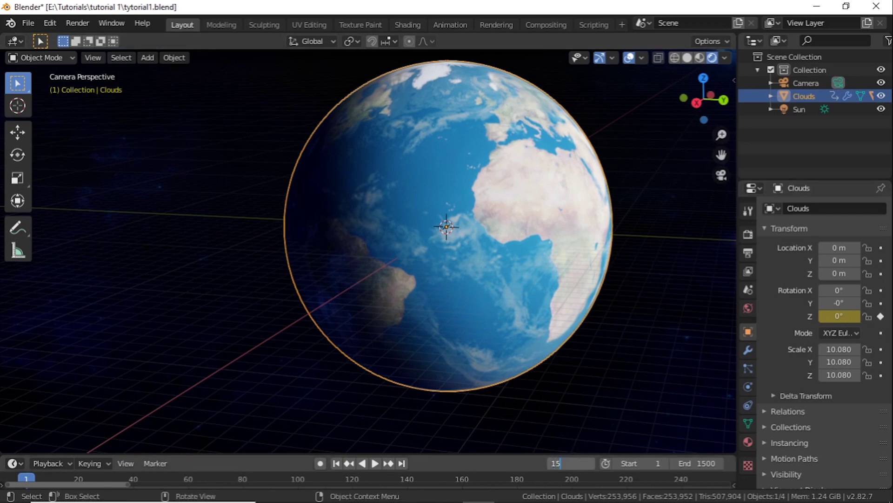
type("1500")
key("Return")
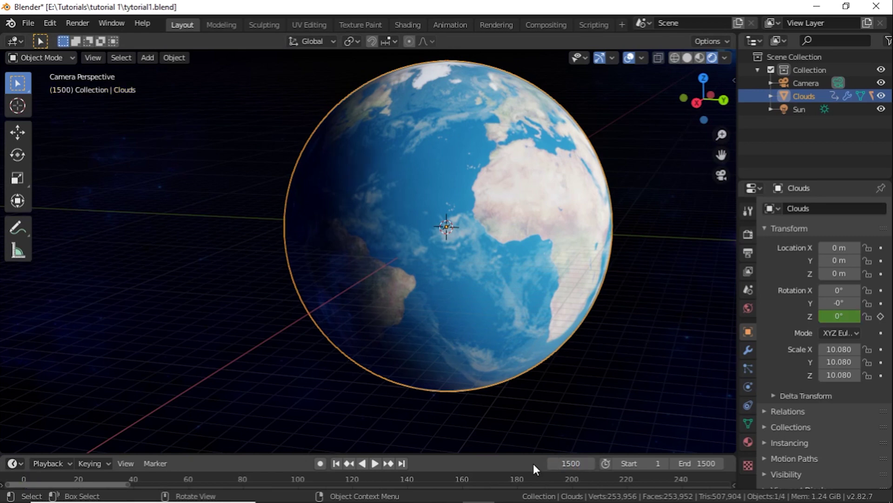
left_click(841, 317)
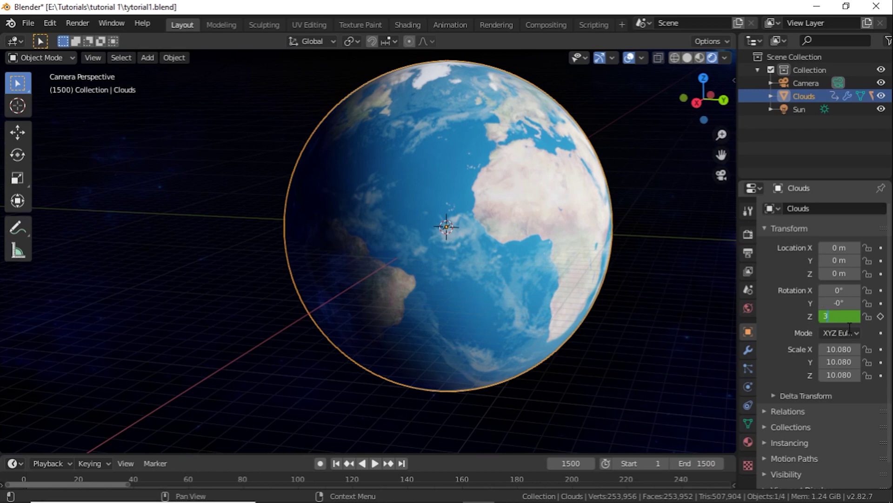
key("Return")
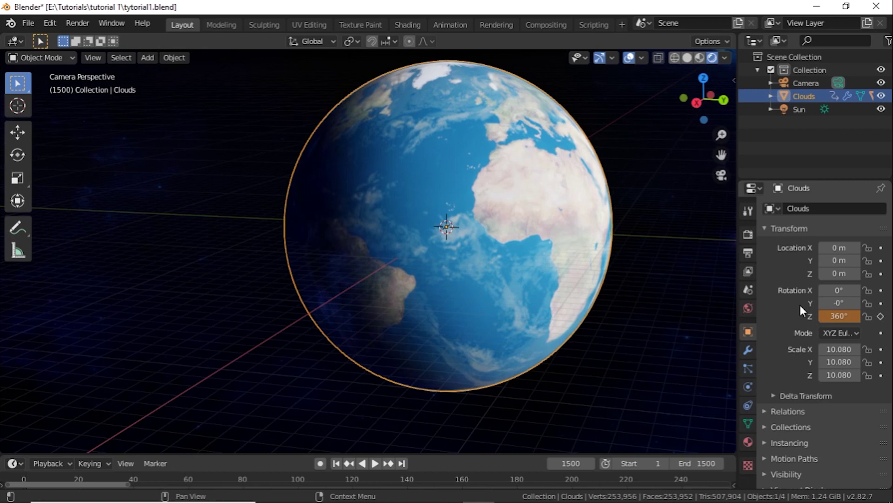
left_click(881, 316)
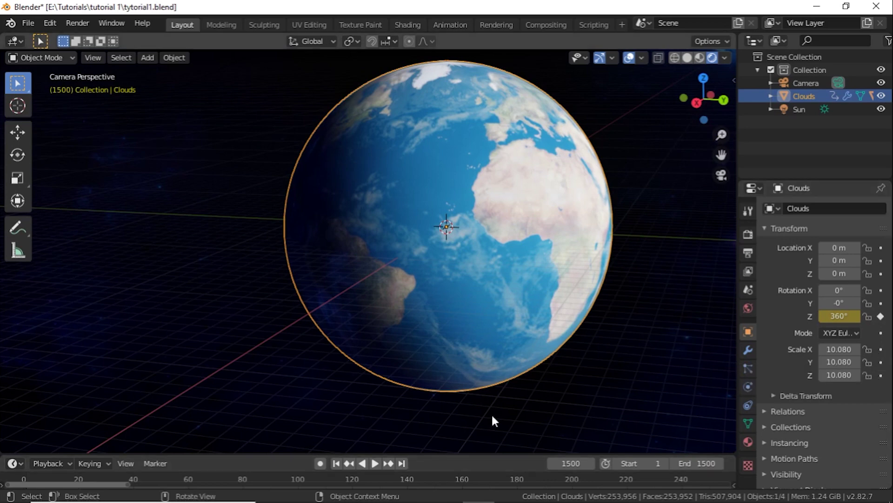
Play the rotation animation from the first frame to examine how the globe spins up
left_click(334, 463)
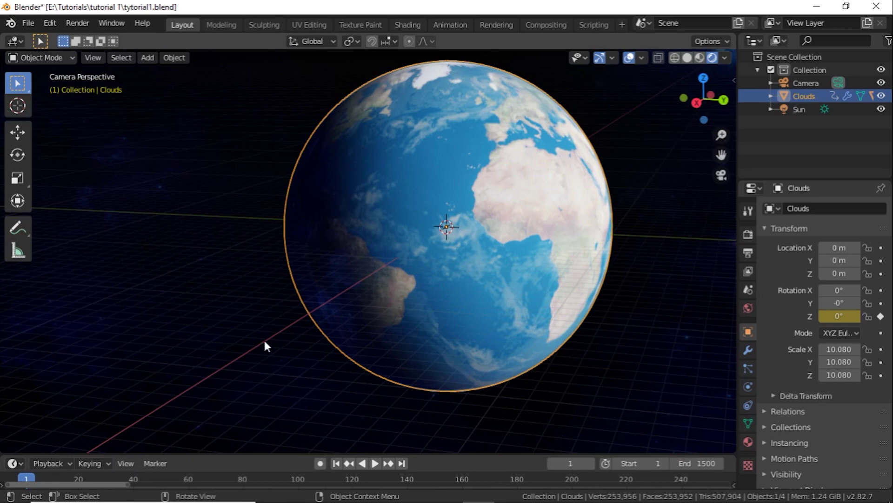
key("space")
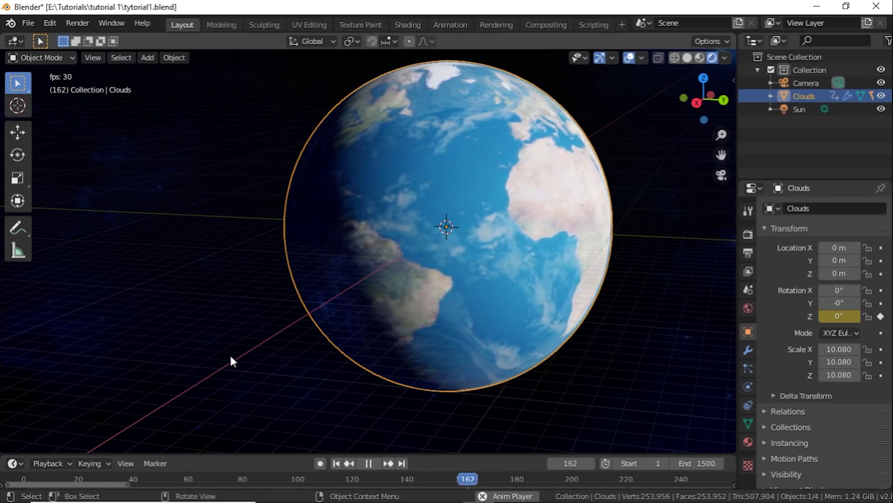
key("space")
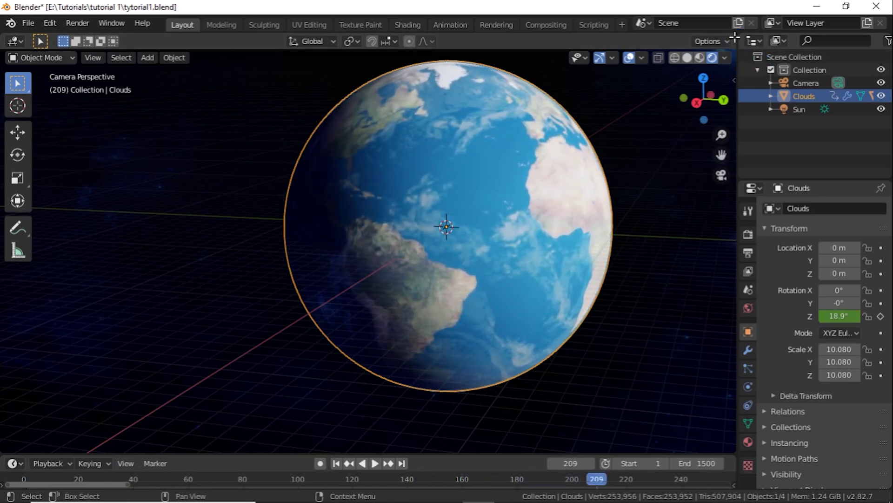
Set the Clouds rotation keyframes to Linear interpolation in a temporary Graph Editor split off from the 3D viewport
left_click_drag(734, 38, 509, 64)
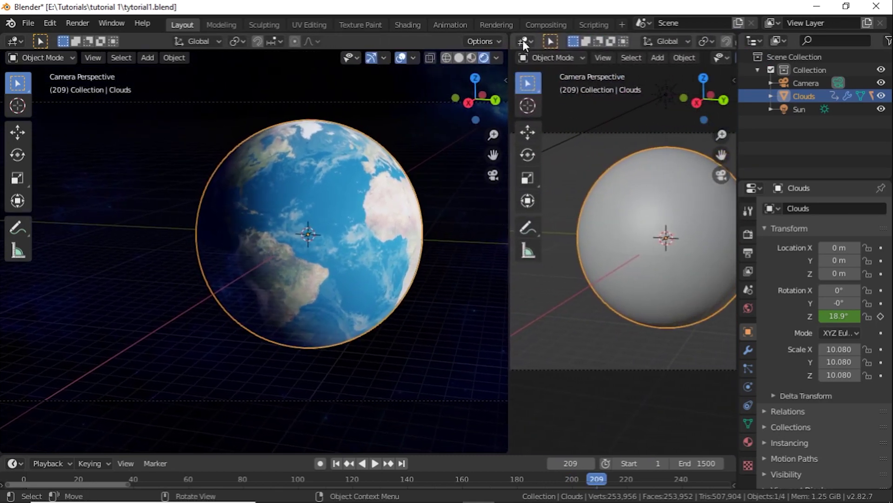
left_click(526, 42)
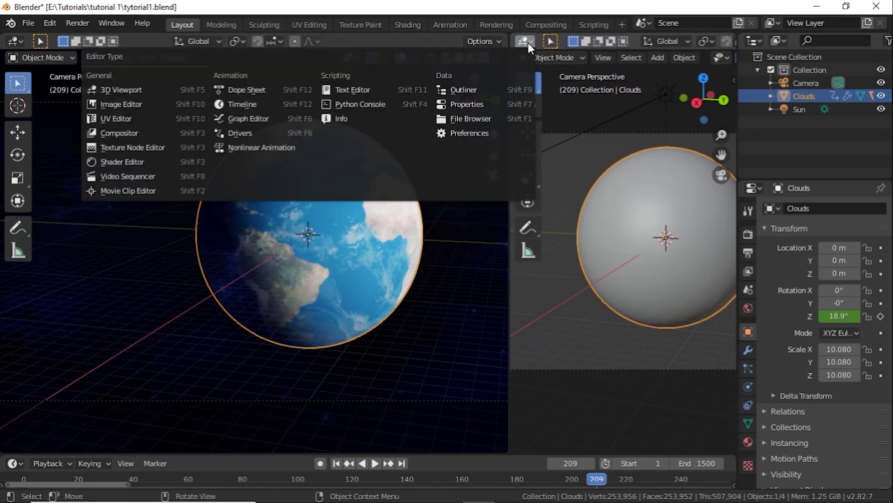
left_click(271, 117)
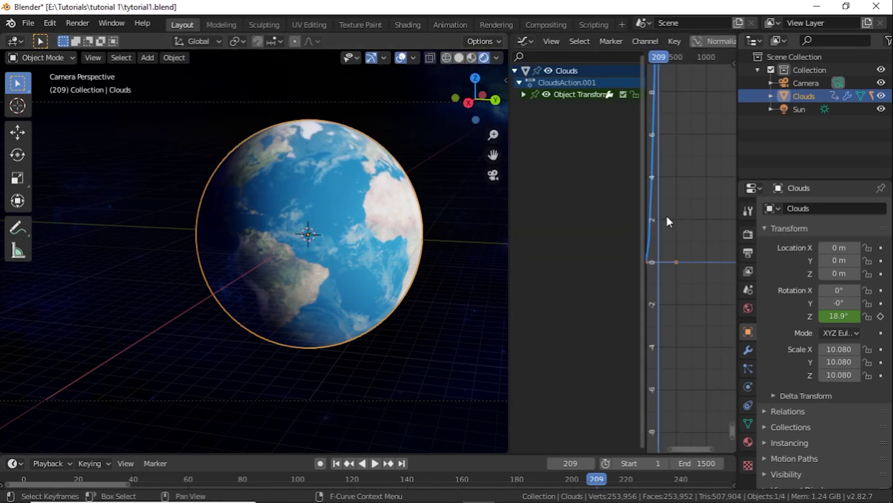
key("t")
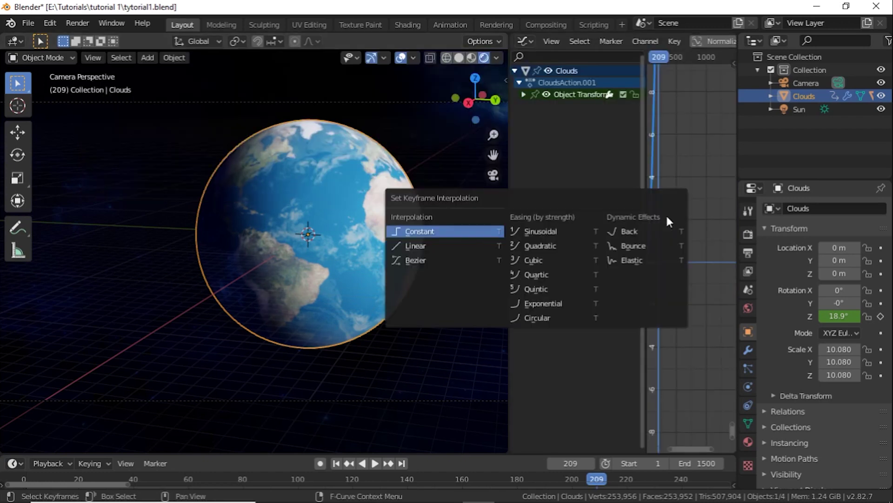
left_click(462, 252)
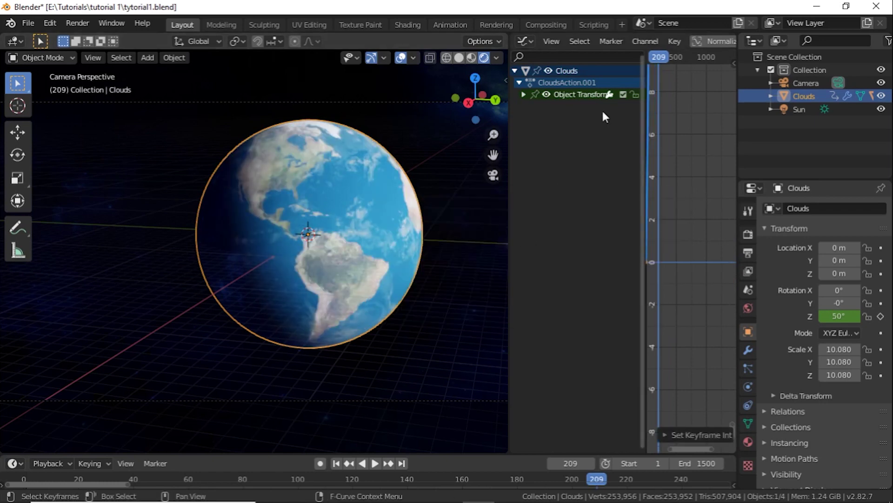
left_click_drag(505, 36, 642, 79)
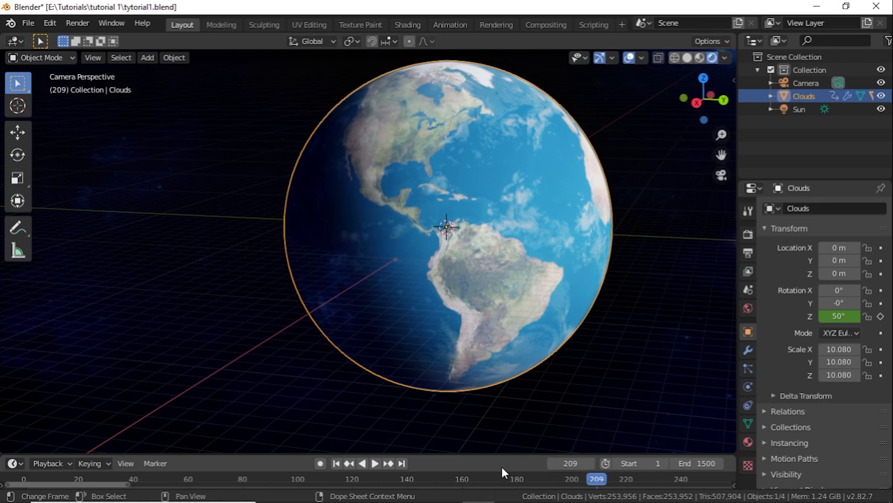
Replay the animation from frame 1 to check the globe's rotation with linear interpolation, and stop playback
left_click(336, 463)
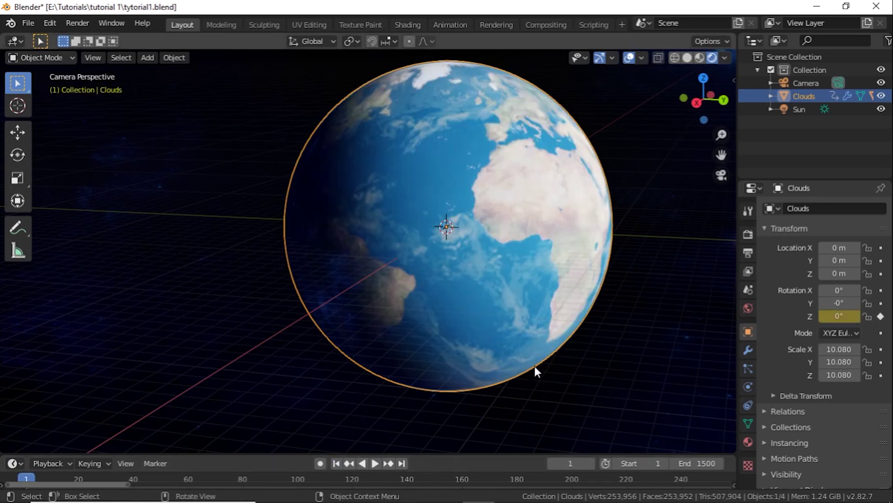
key("space")
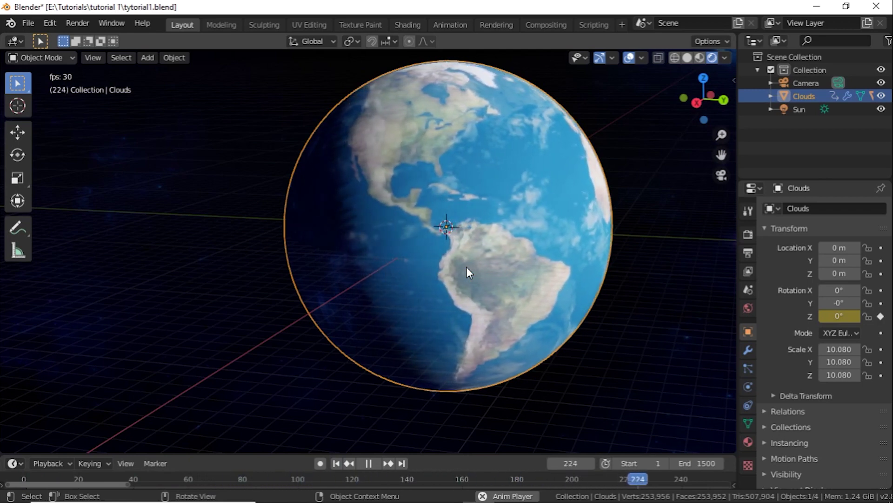
key("Escape")
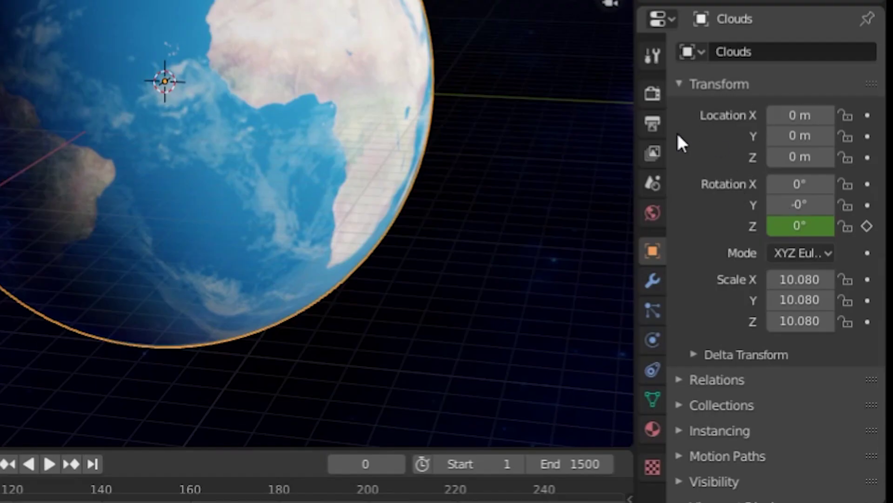
Review the render's output dimensions, frame range, frame rate and encoding settings, and browse the output folder without changing it
left_click(653, 123)
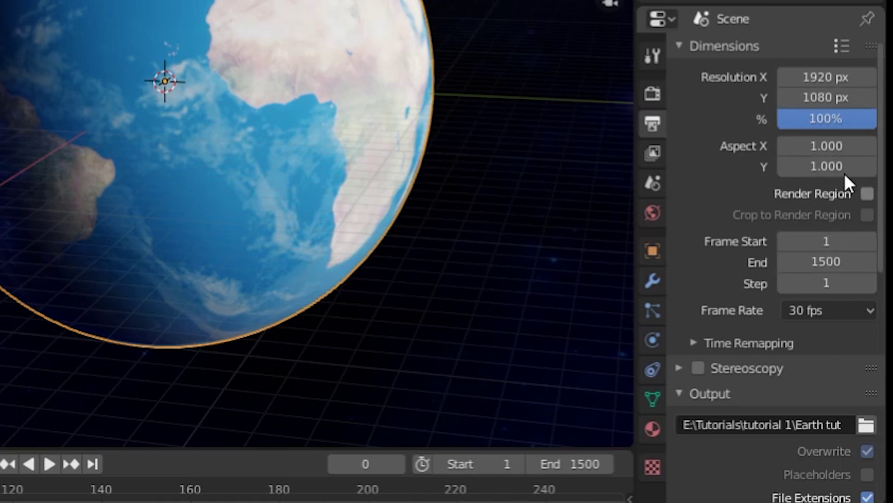
scroll(845, 179, "down", 2)
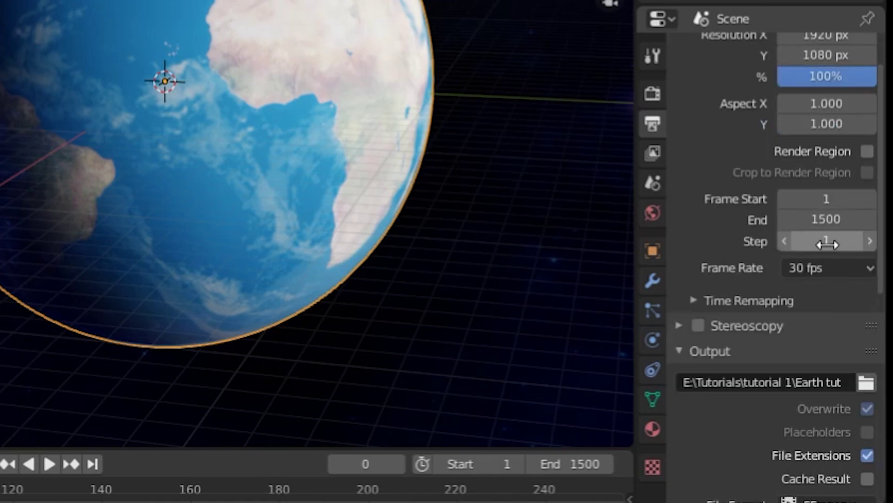
scroll(833, 232, "down", 4)
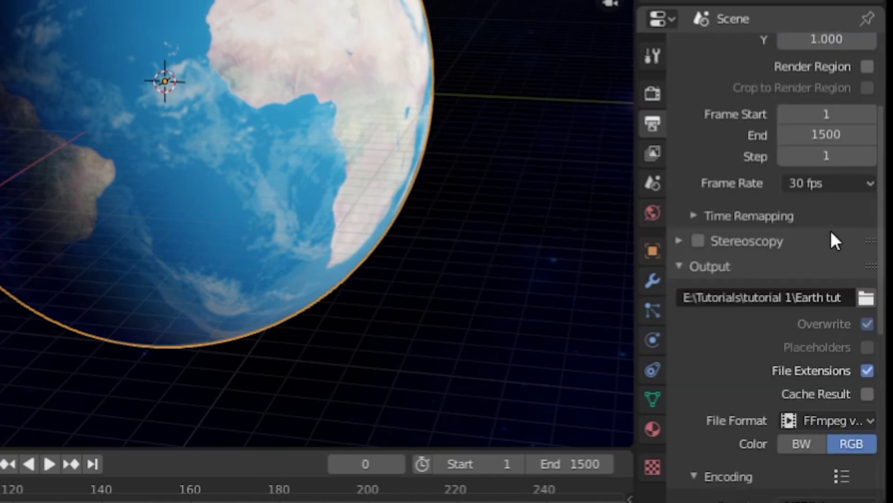
scroll(830, 228, "down", 2)
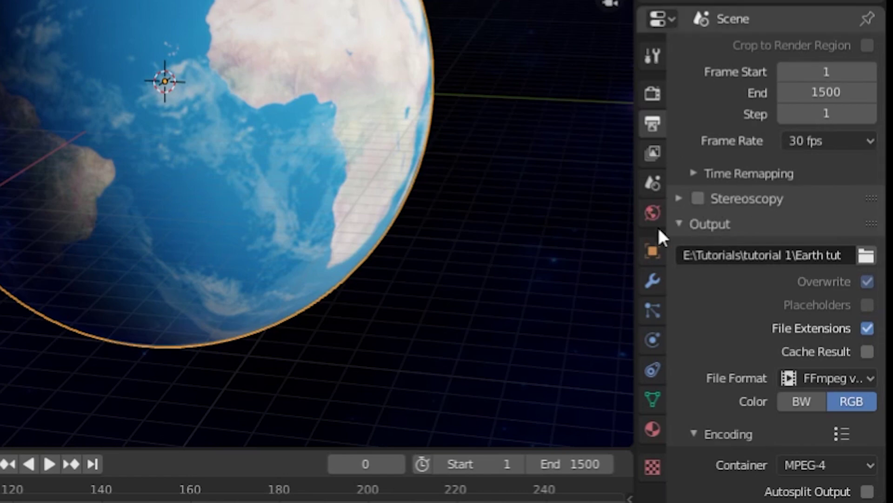
scroll(725, 208, "down", 2)
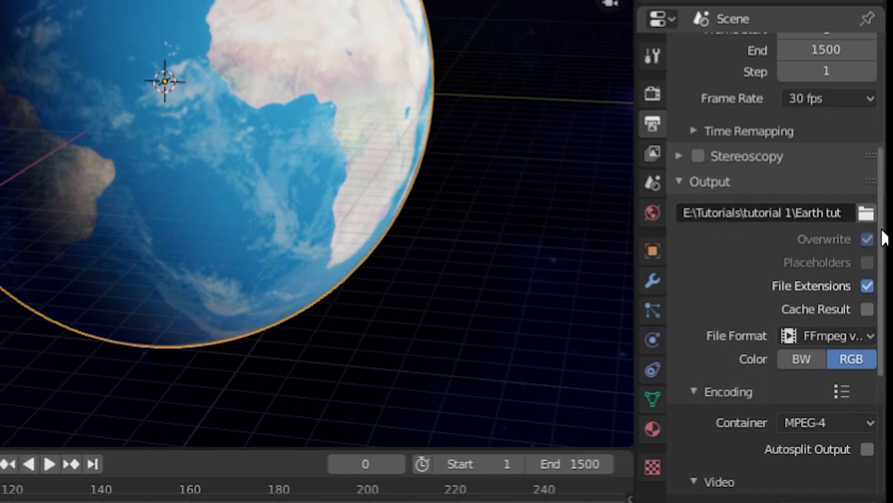
left_click(867, 213)
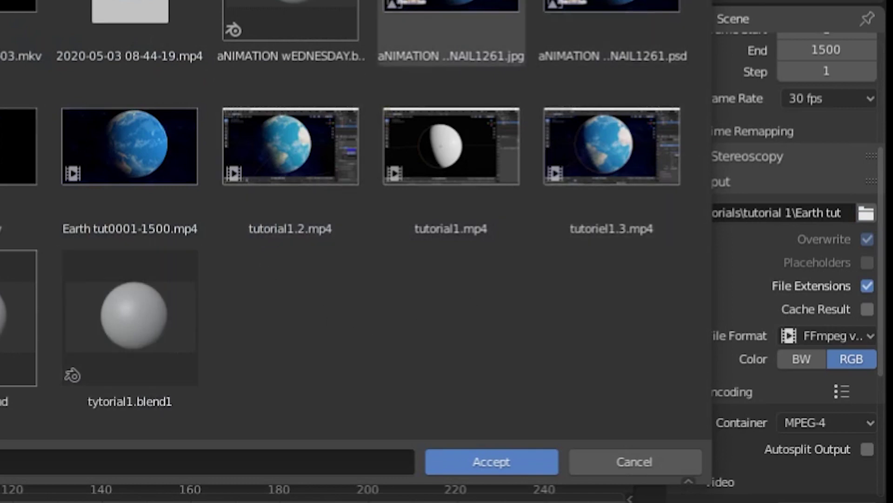
key("Escape")
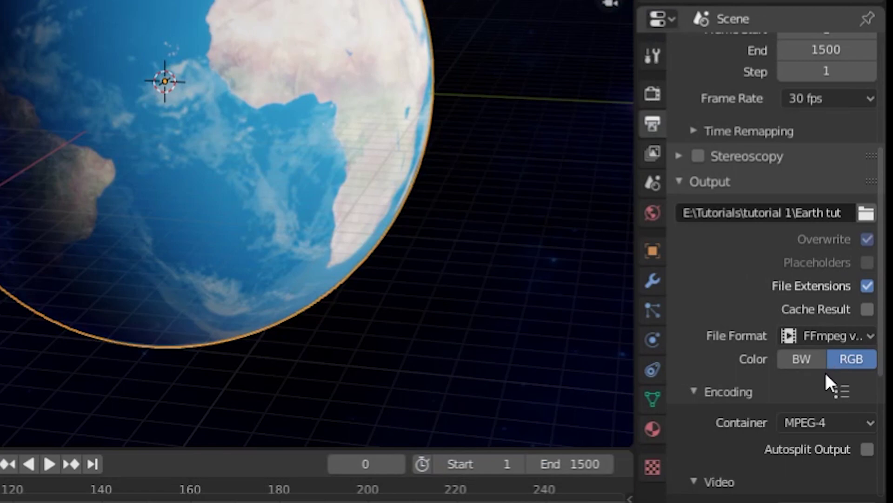
Set the output file format to FFmpeg video with an MPEG-4 container, and collapse the video encoding settings
scroll(844, 191, "down", 4)
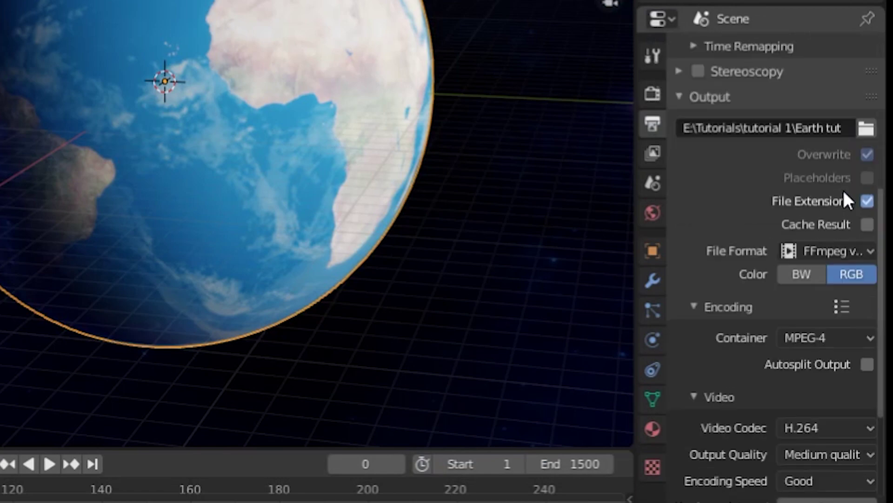
scroll(843, 192, "down", 2)
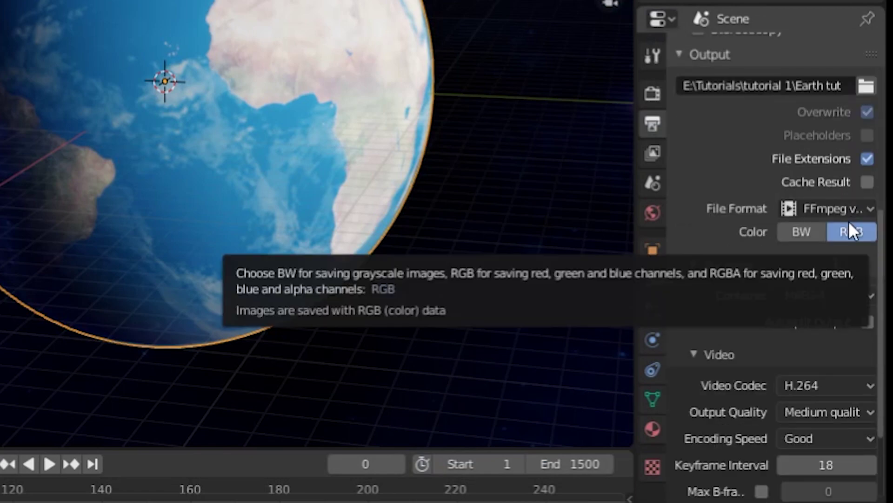
left_click(841, 208)
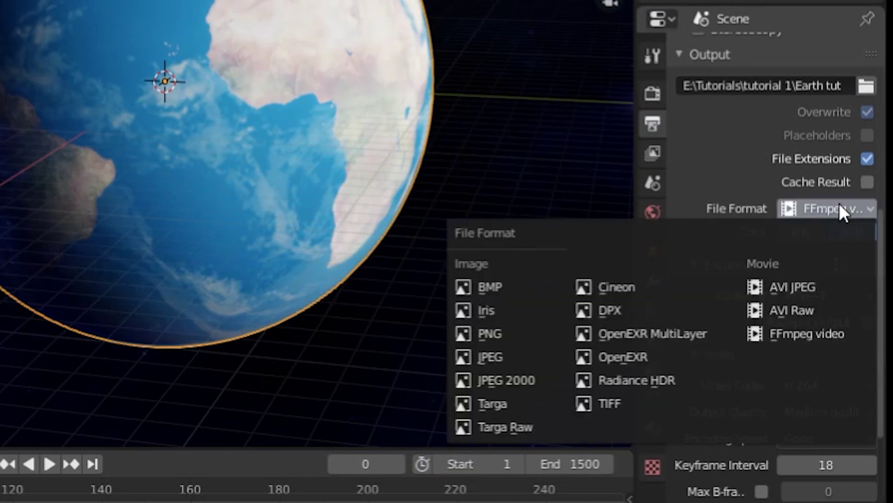
left_click(794, 343)
left_click(844, 294)
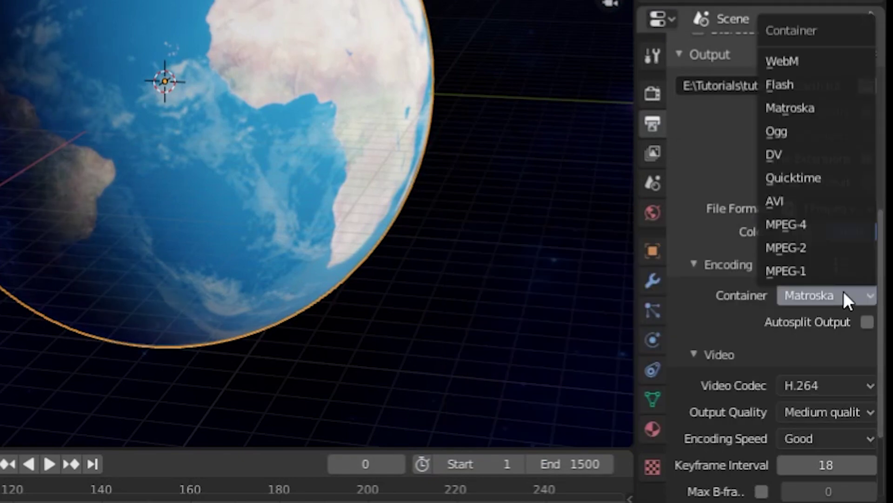
left_click(808, 224)
left_click(817, 354)
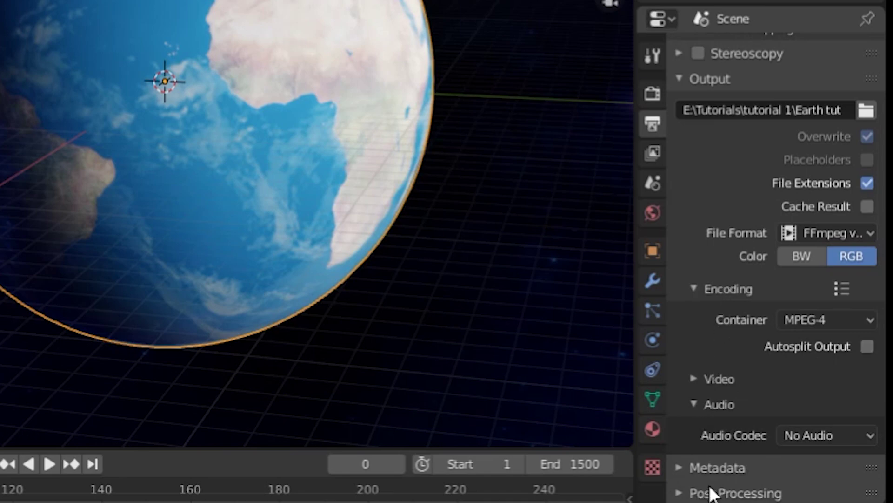
Enable Bloom in the Eevee render settings and expand its options
left_click(654, 93)
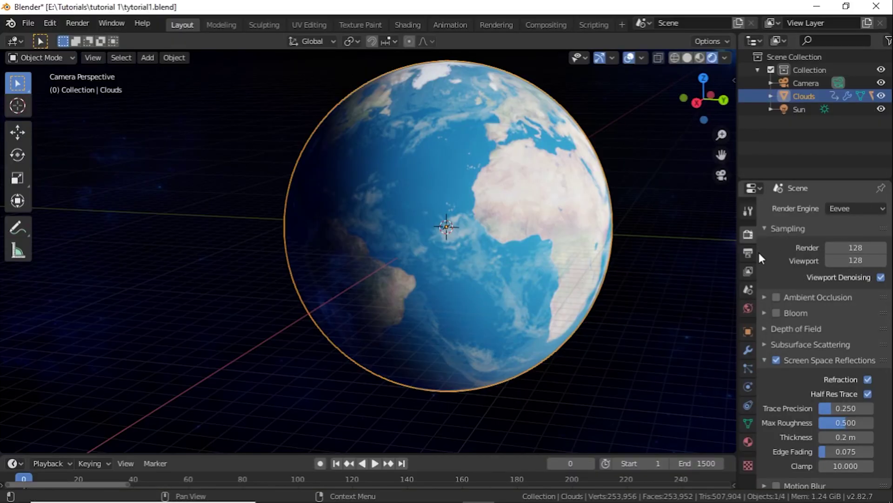
scroll(776, 269, "down", 2)
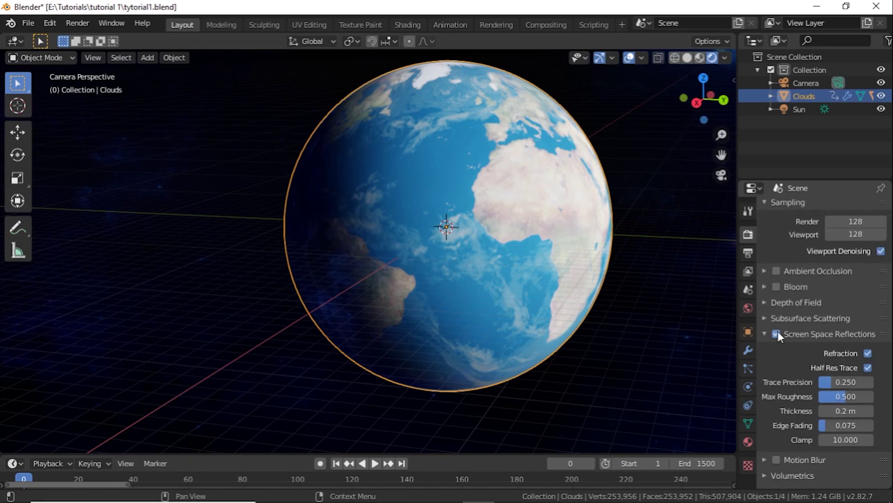
left_click(777, 286)
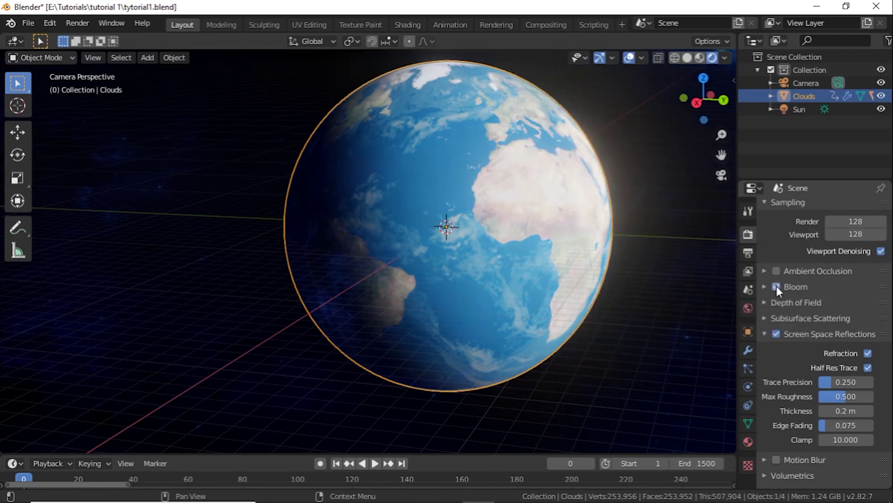
left_click(765, 287)
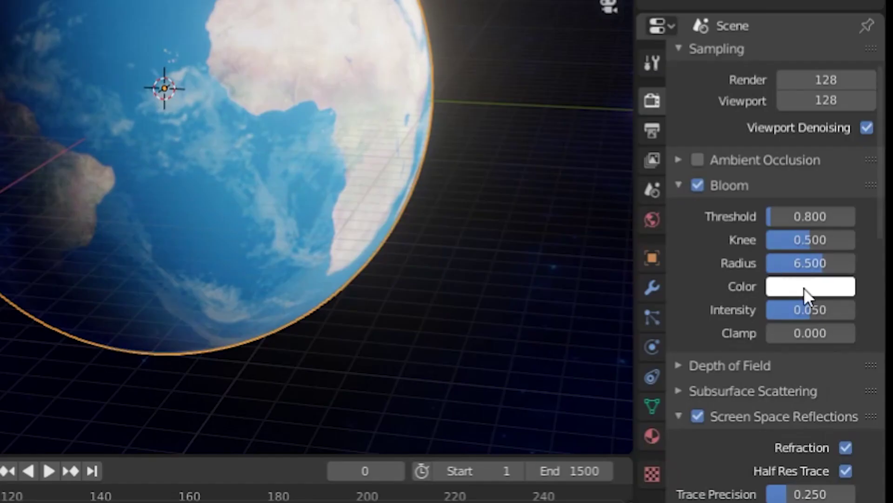
Tint the bloom bright cyan, raise its intensity to 0.095, and collapse the Bloom options
left_click(800, 287)
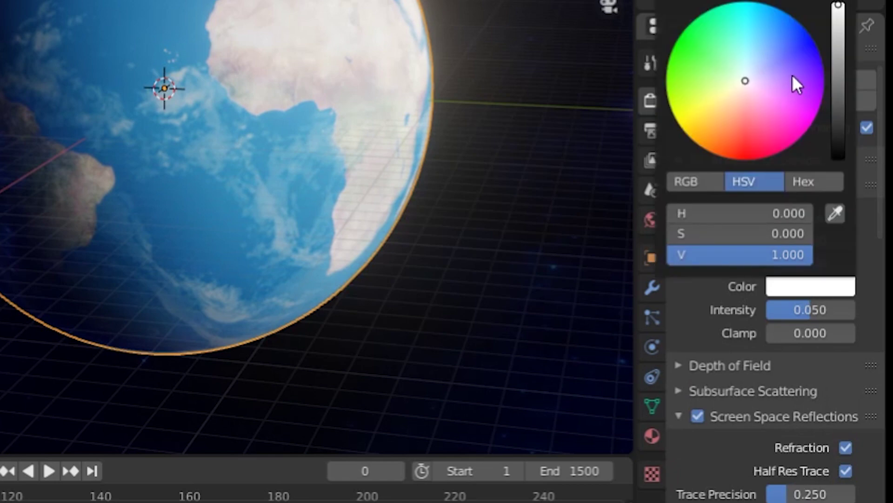
left_click(760, 49)
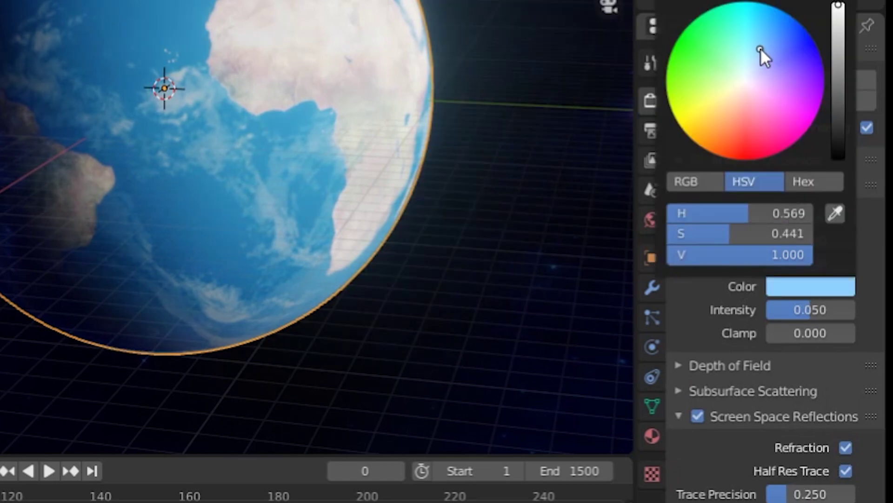
left_click(789, 49)
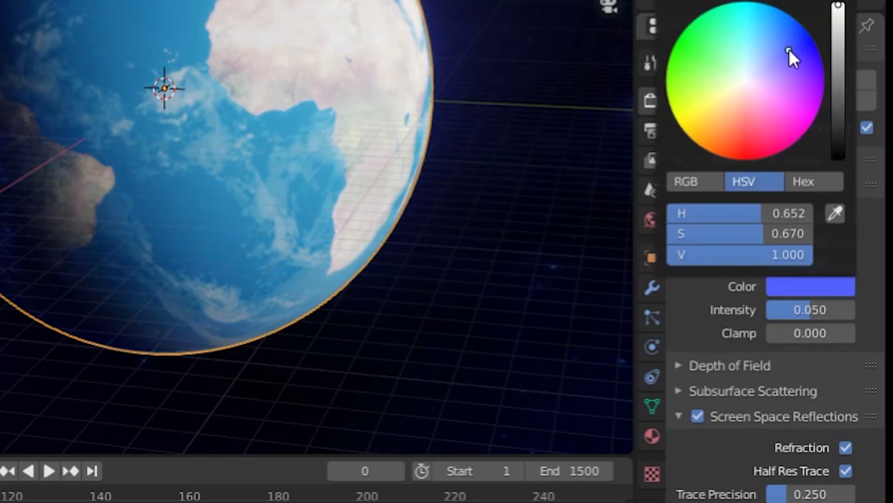
left_click_drag(786, 50, 759, 14)
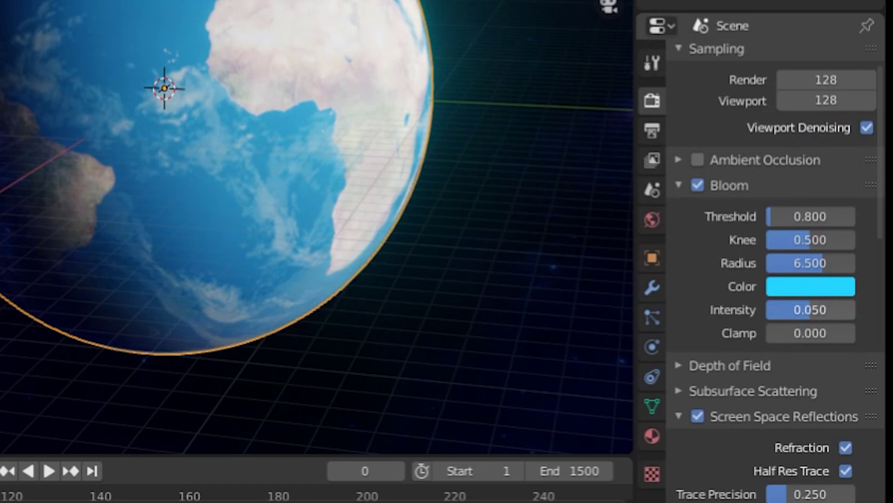
left_click_drag(810, 309, 821, 308)
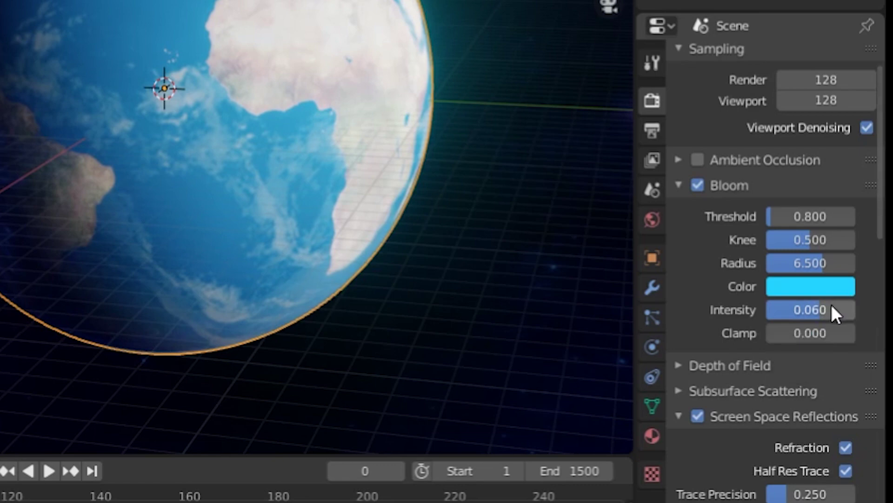
left_click_drag(823, 309, 848, 309)
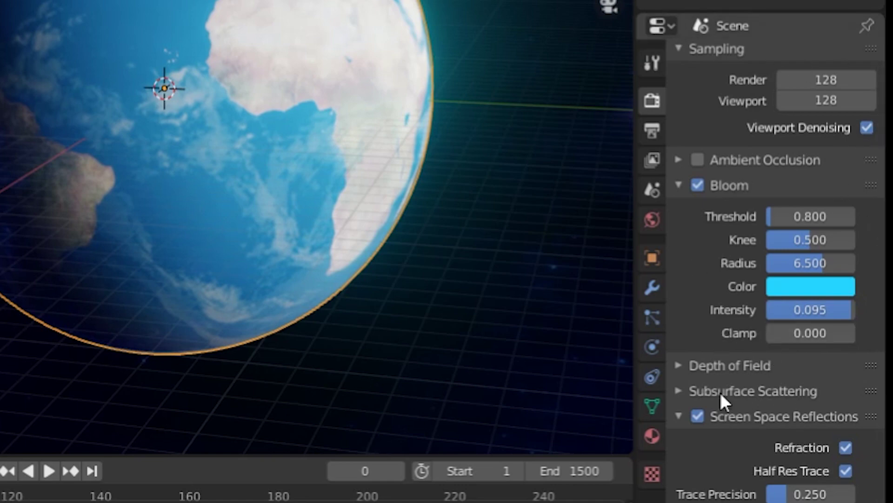
left_click(678, 184)
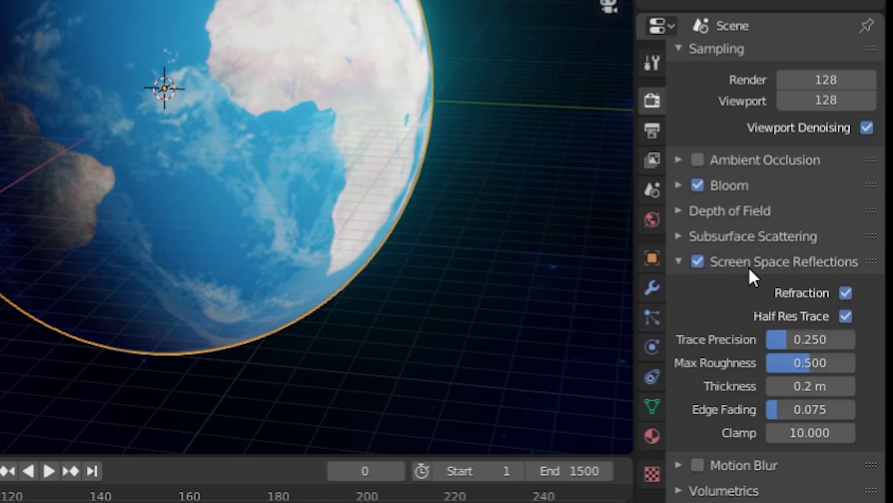
Darken the midtones by pulling the middle point of the combined Color Management curve below the diagonal
scroll(747, 265, "down", 15)
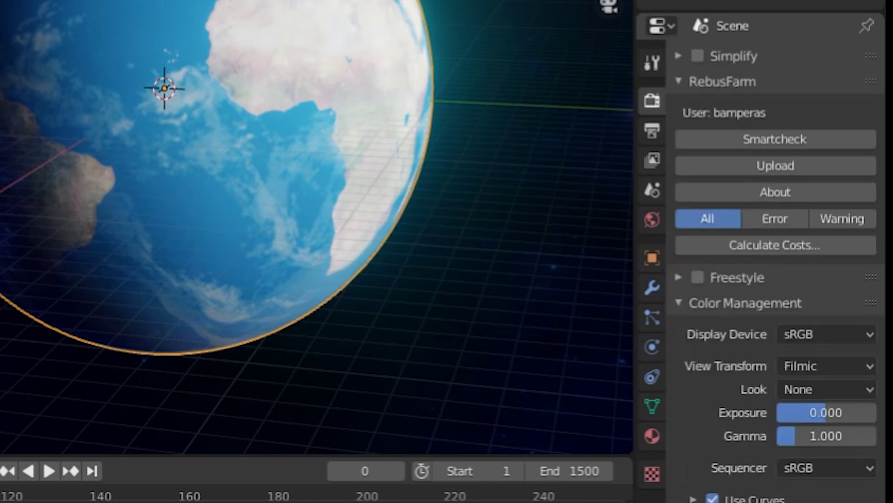
left_click(693, 498)
scroll(755, 465, "down", 8)
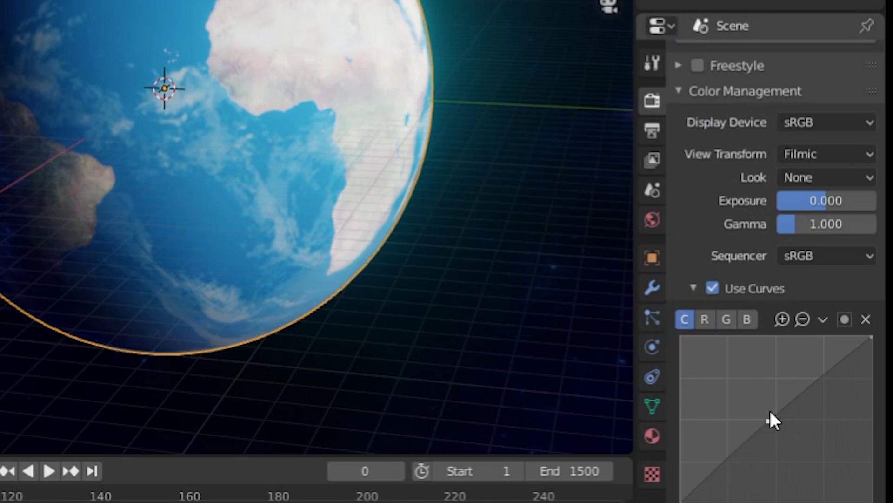
left_click_drag(766, 420, 794, 442)
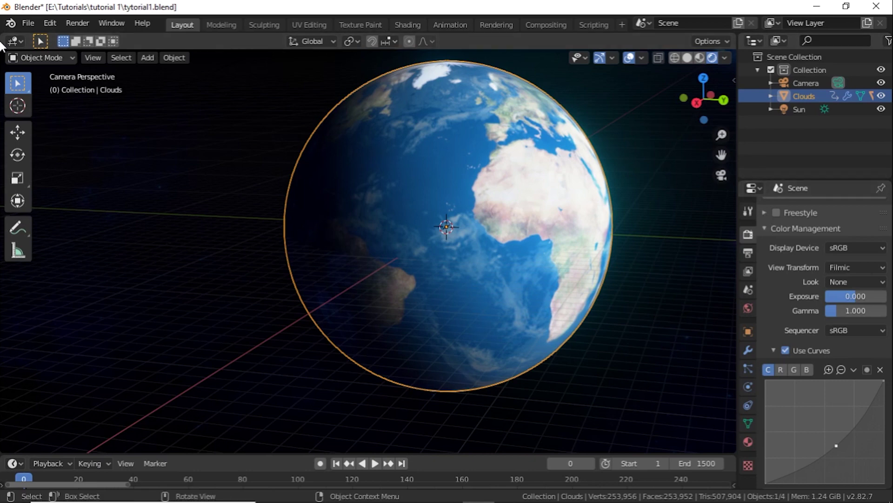
Start rendering the full Earth rotation animation
left_click(75, 21)
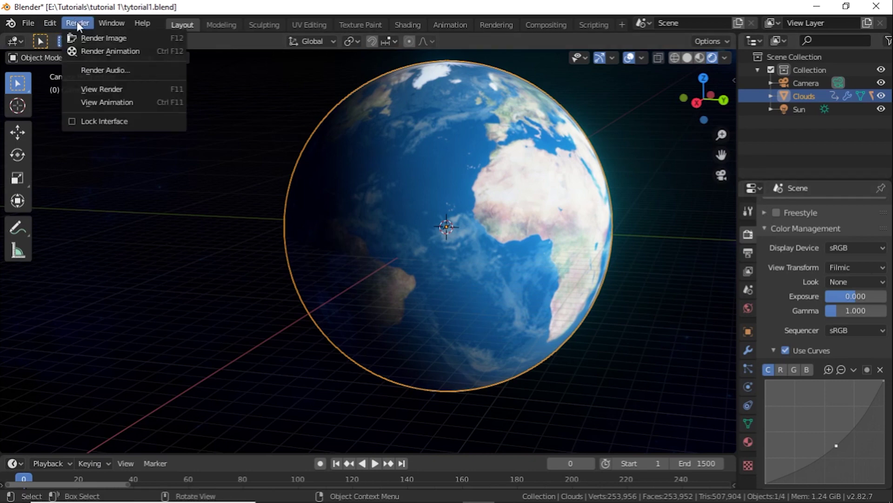
left_click(143, 49)
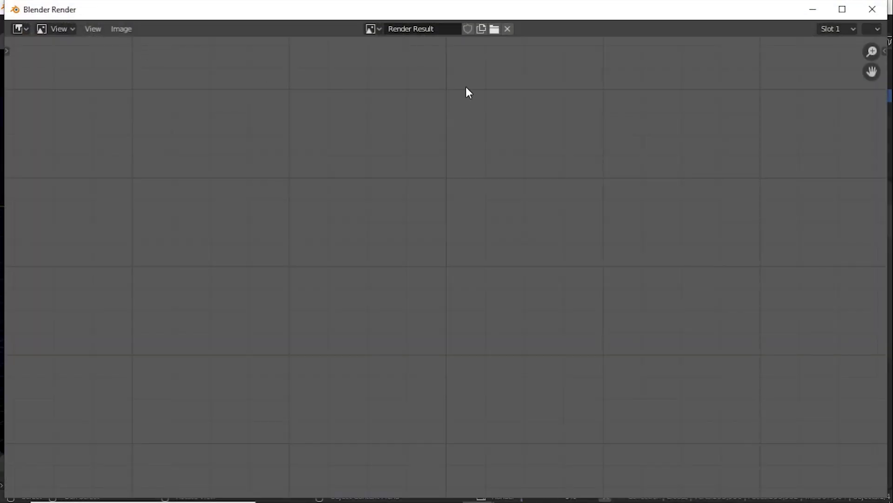